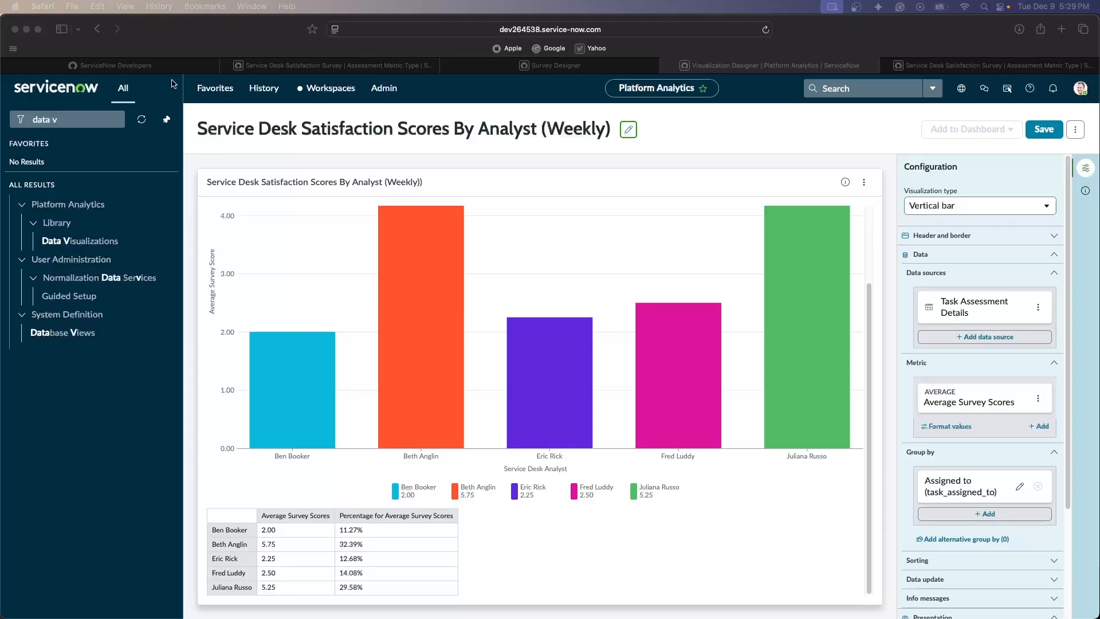
Step: Filter the navigator for "survey" and open the list of existing surveys
left_click(285, 68)
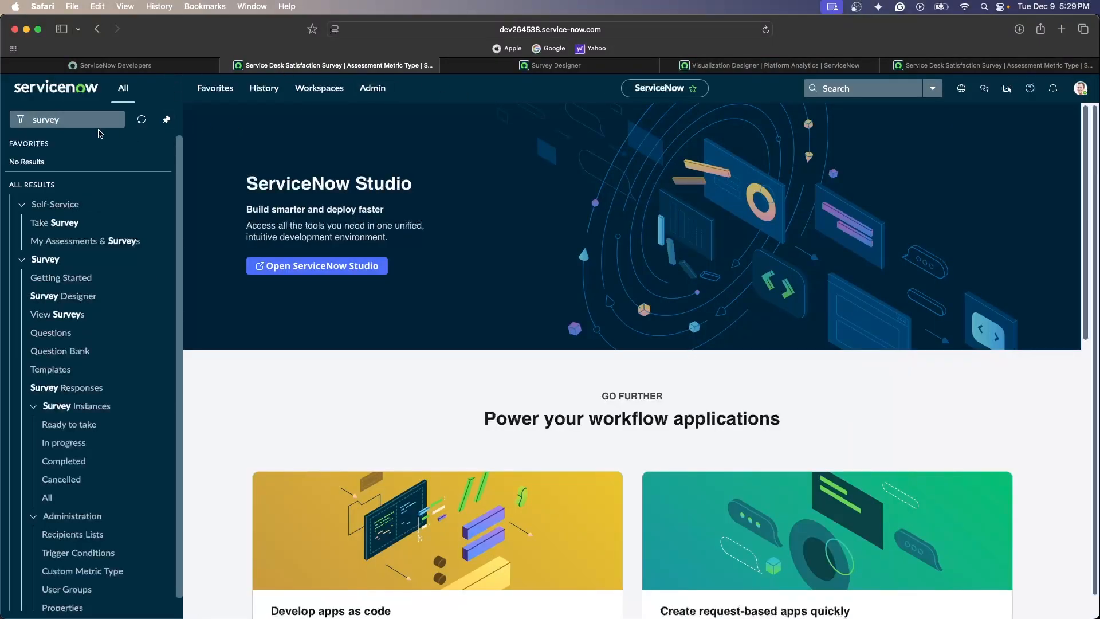
left_click(65, 121)
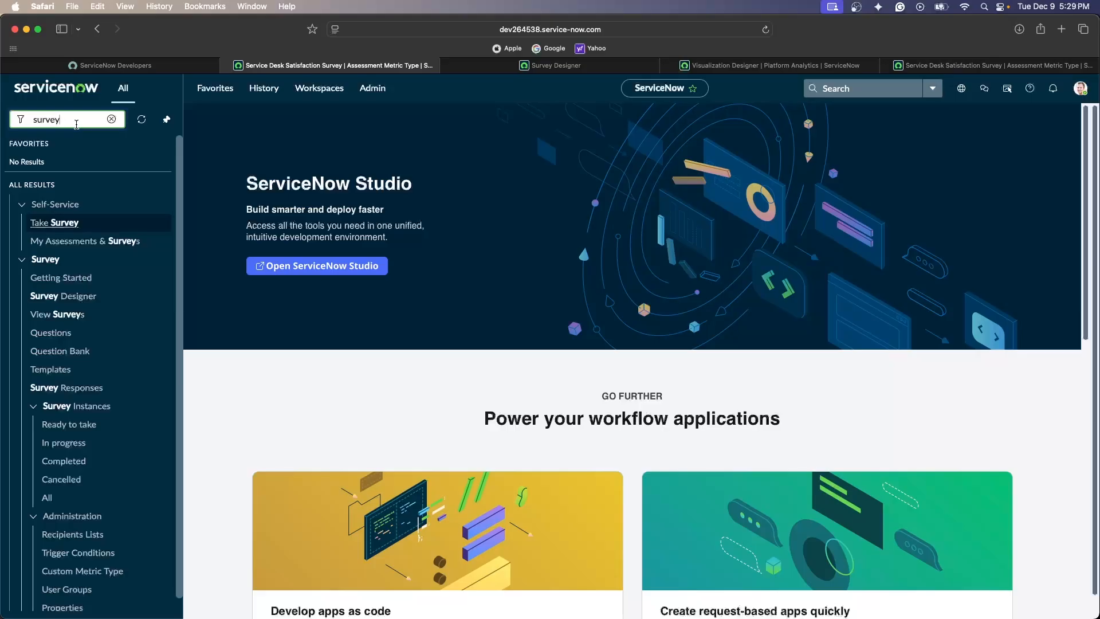
type("survey")
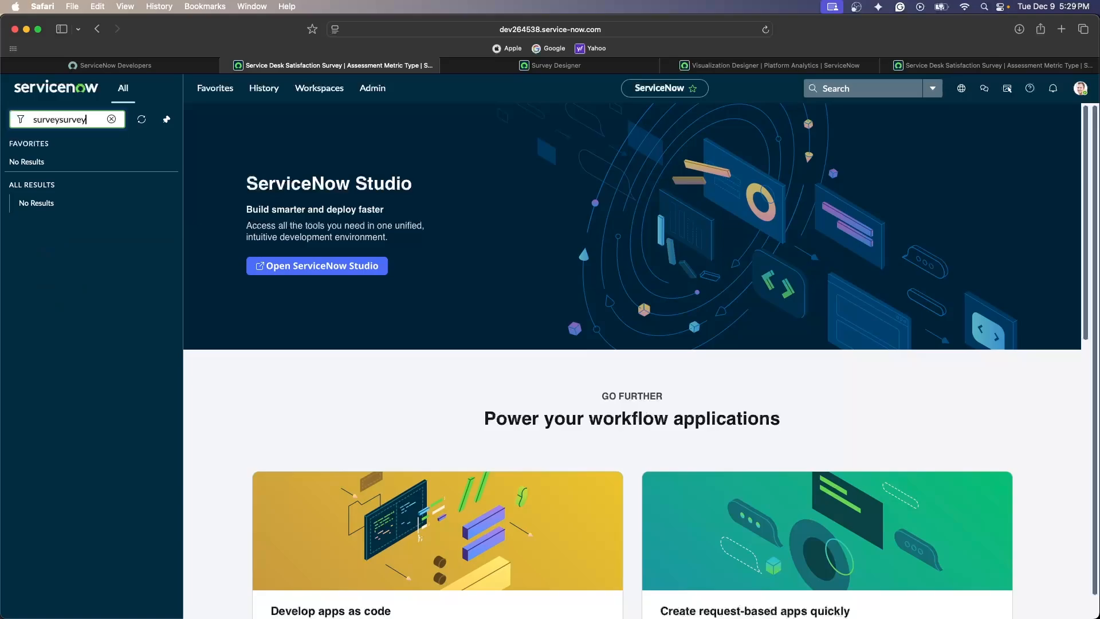
key("BackSpace")
key("BackSpace")
key("BackSpace")
key("BackSpace")
key("BackSpace")
key("BackSpace")
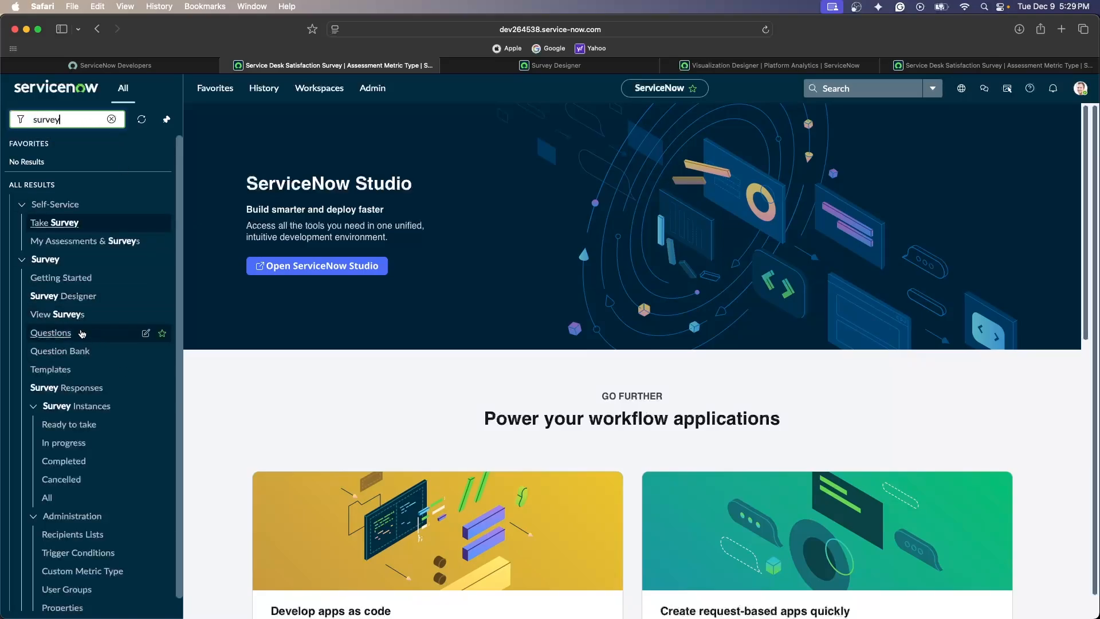
left_click(86, 314)
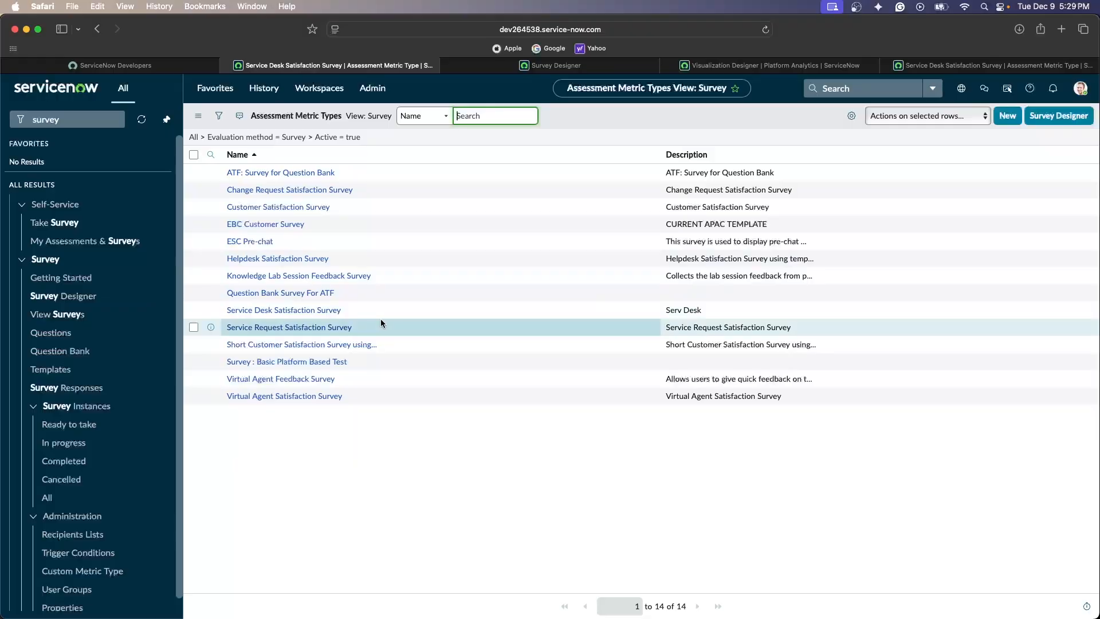
Step: Open the Service Desk Satisfaction Survey and look through its definition and survey instances
left_click(338, 318)
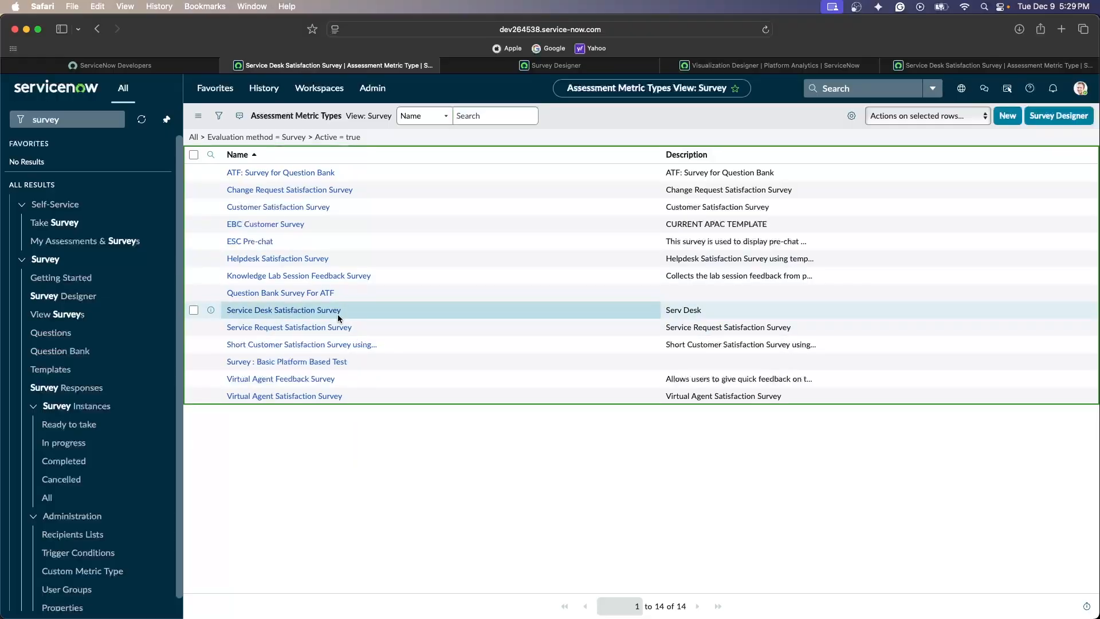
left_click(308, 315)
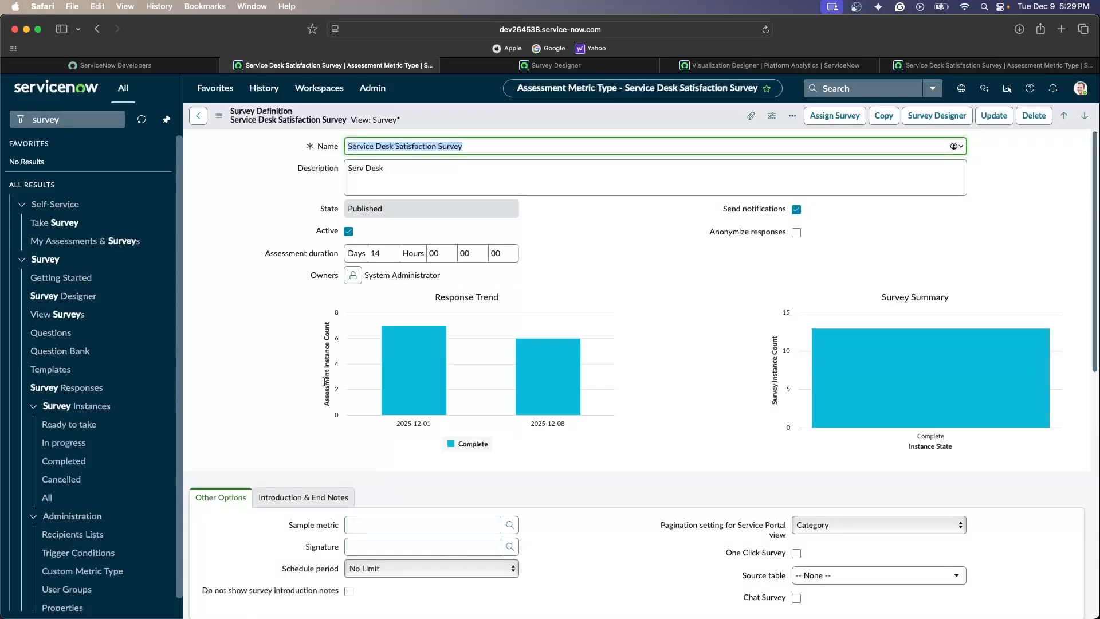
scroll(336, 455, "down", 7)
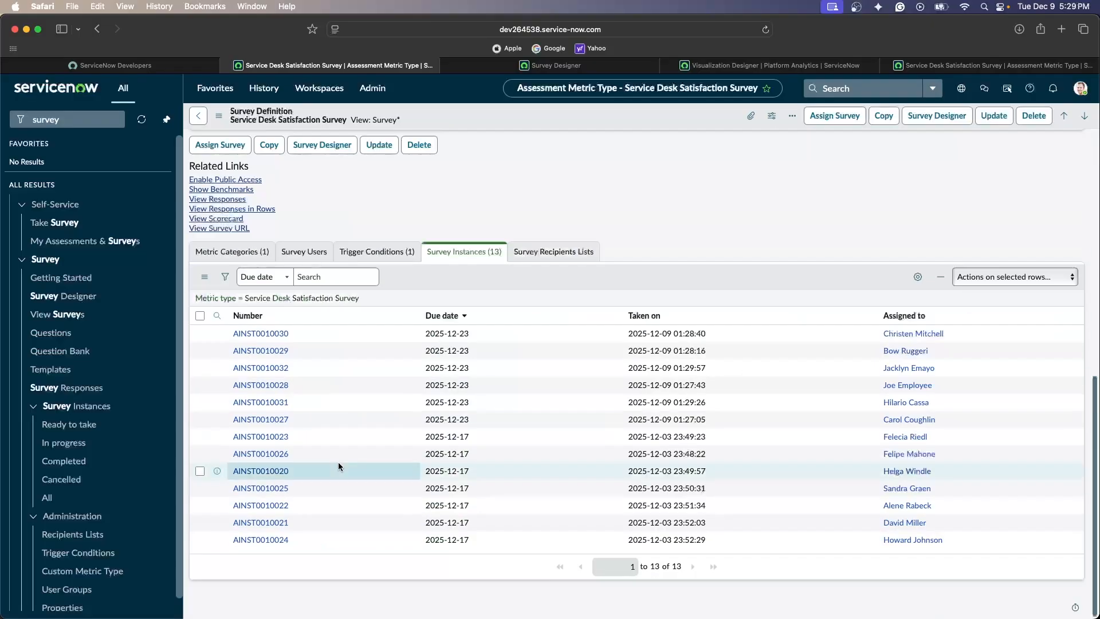
scroll(401, 498, "up", 7)
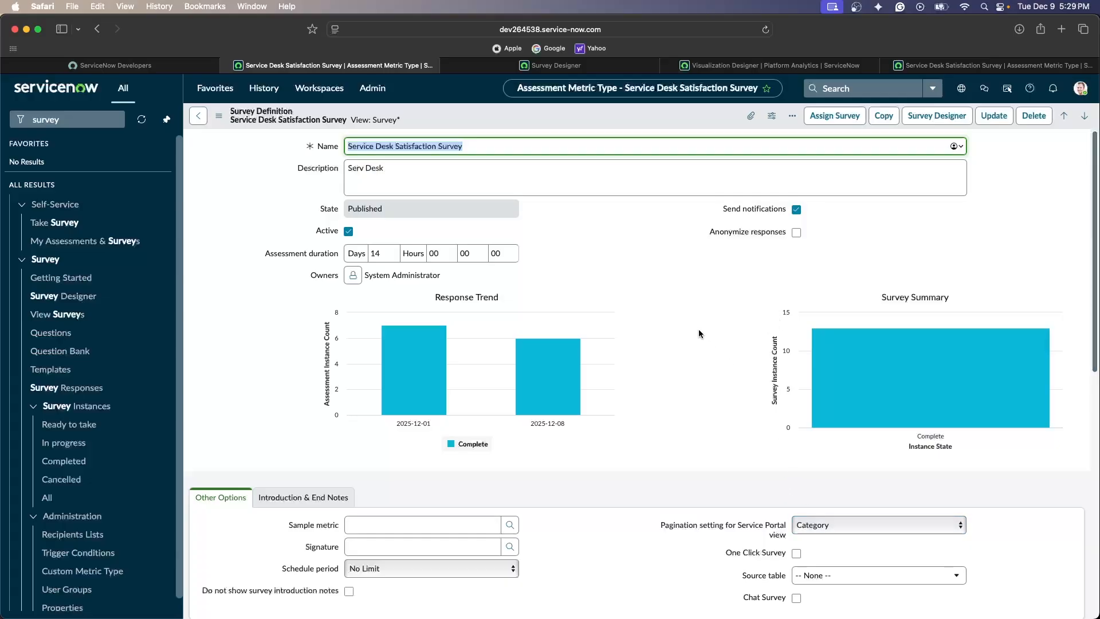
Step: Open the survey in Survey Designer and review its questions, configuration and availability settings
left_click(924, 123)
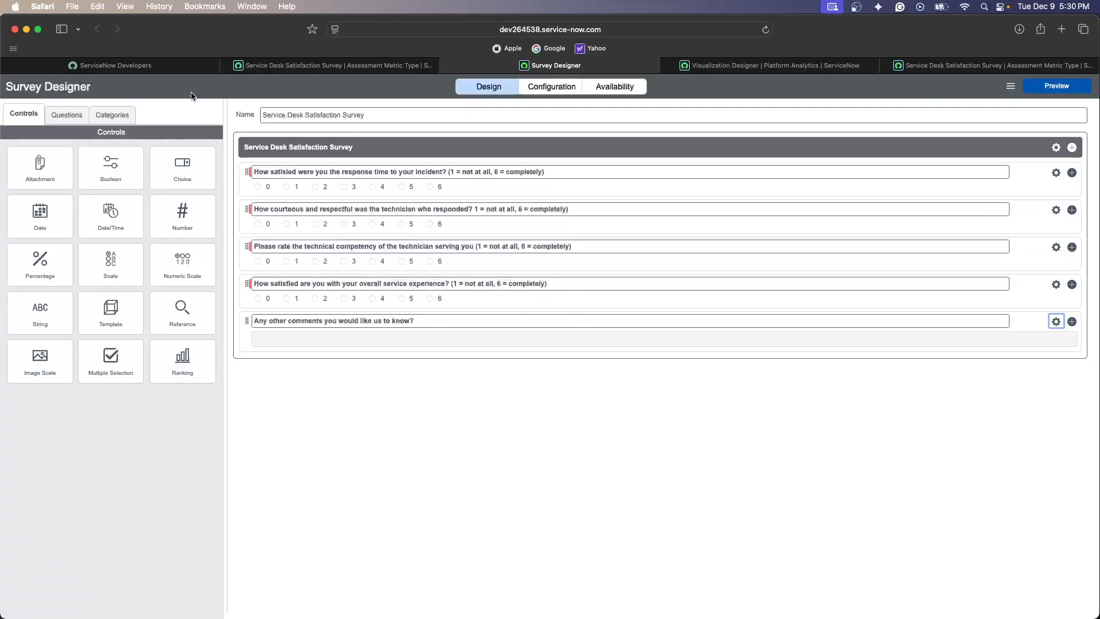
left_click(537, 90)
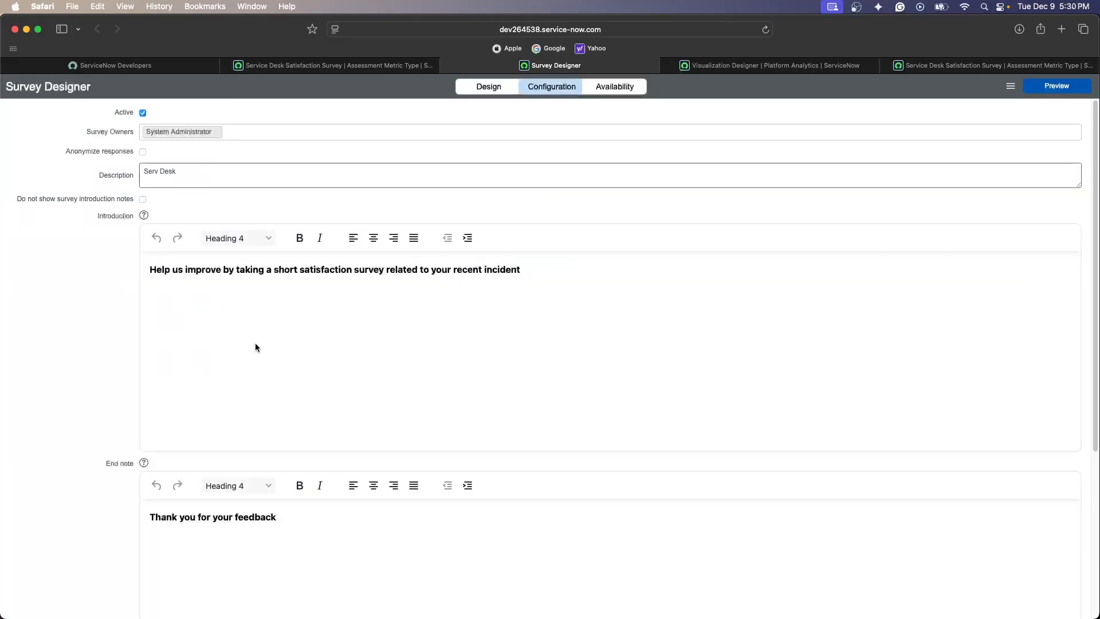
left_click(625, 89)
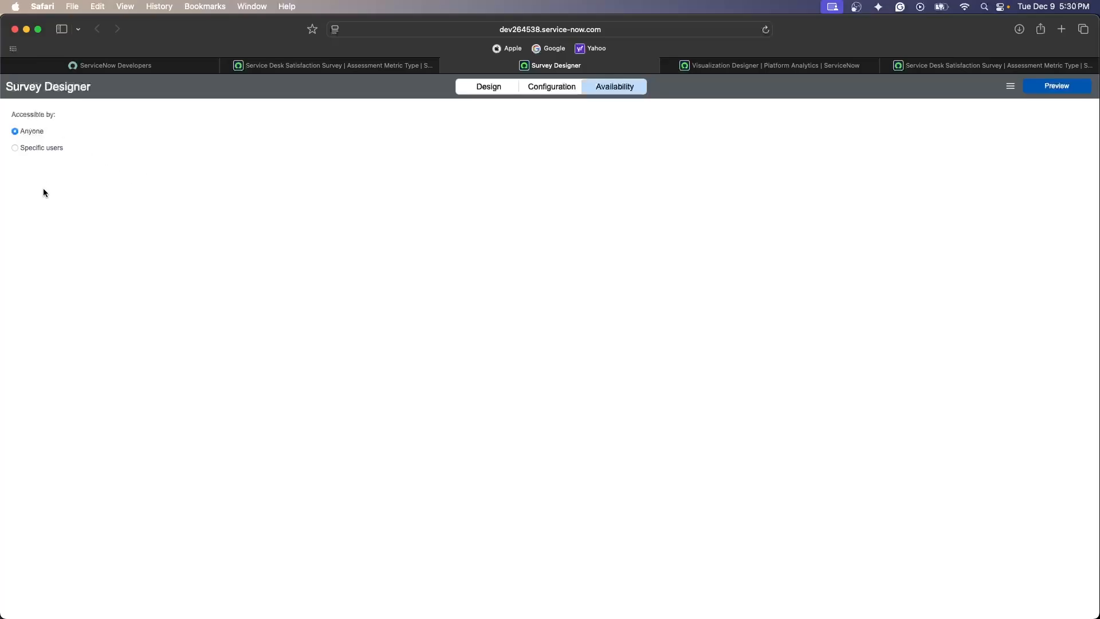
Step: Return to the survey definition, check its metric categories and open the incident trigger condition
left_click(341, 65)
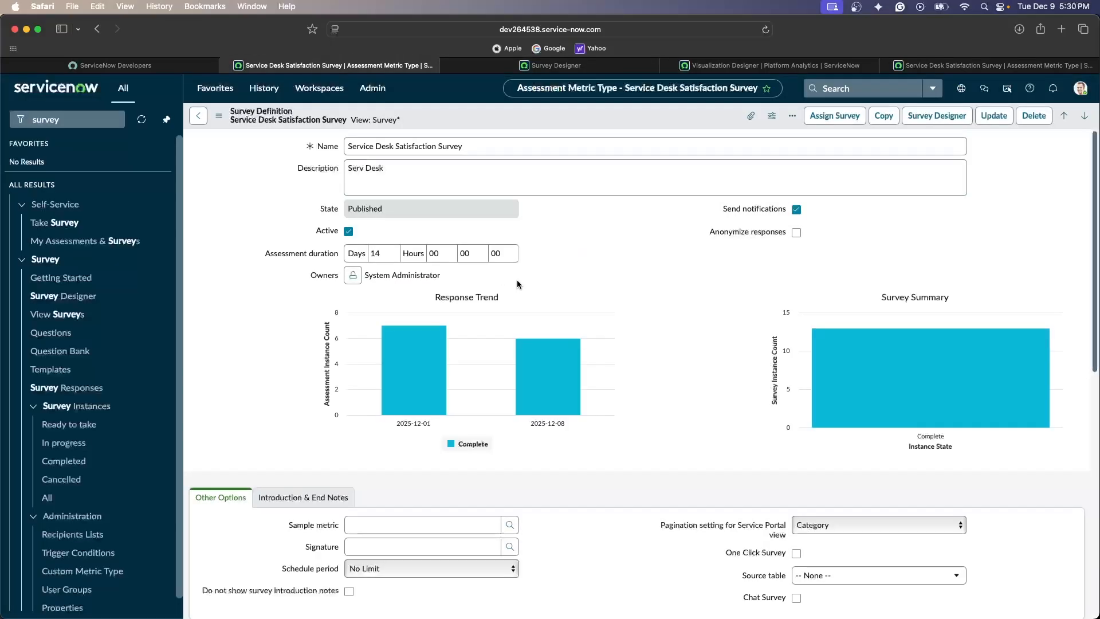
scroll(516, 286, "down", 10)
scroll(447, 309, "up", 5)
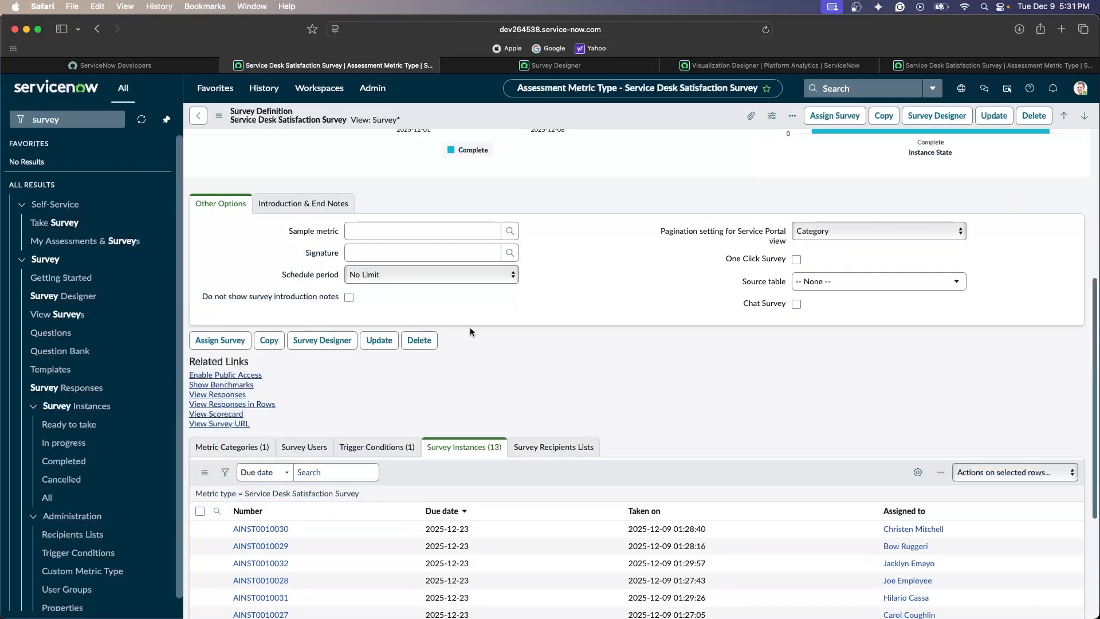
left_click(235, 449)
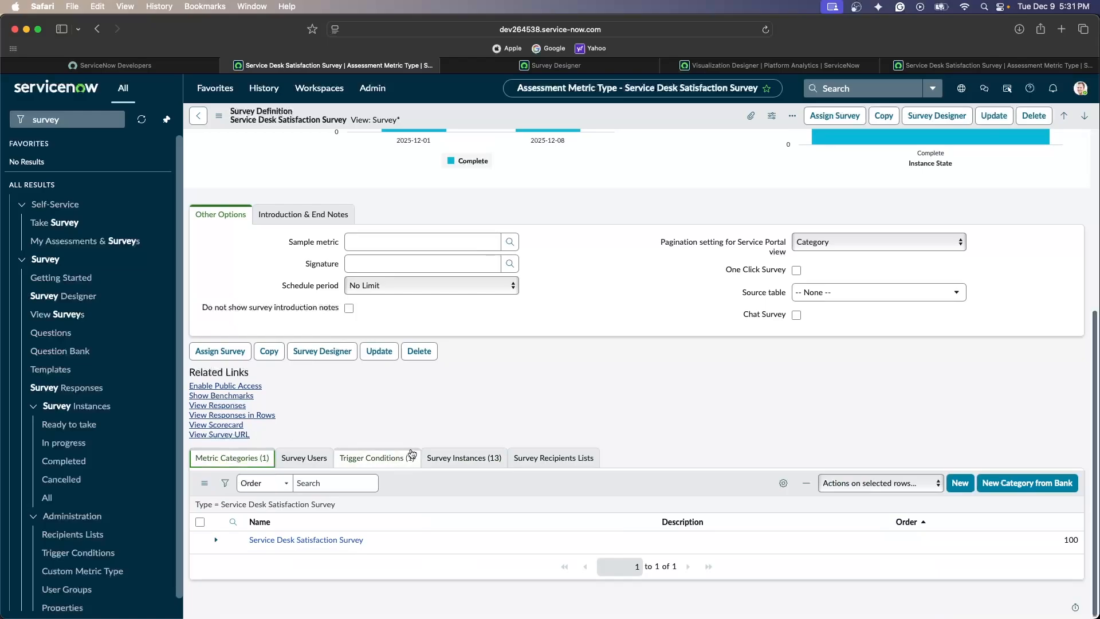
left_click(378, 457)
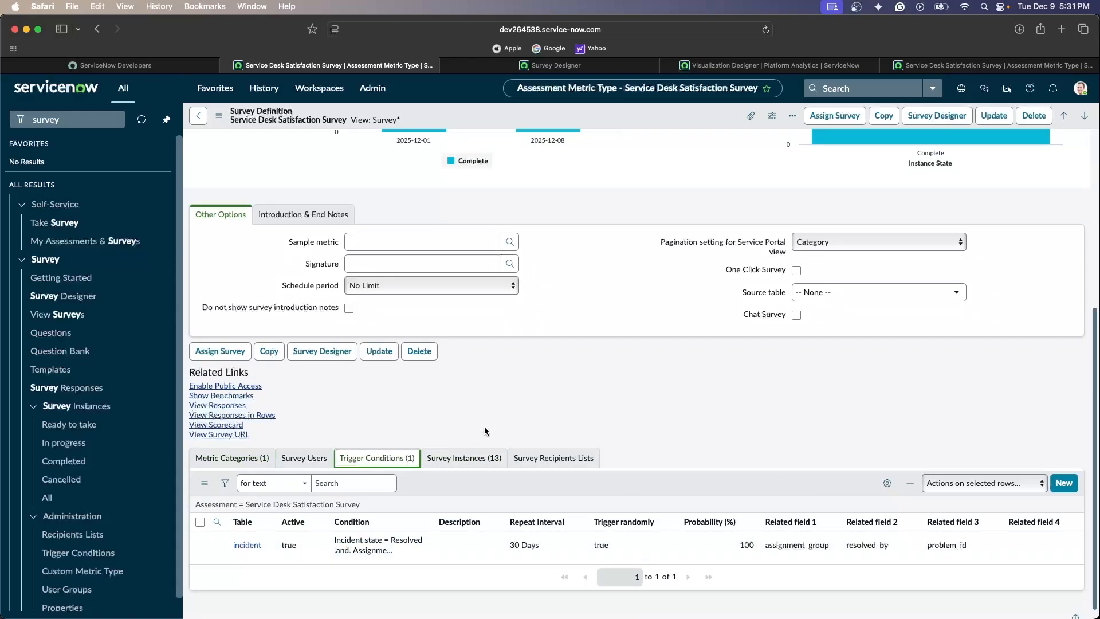
left_click(272, 548)
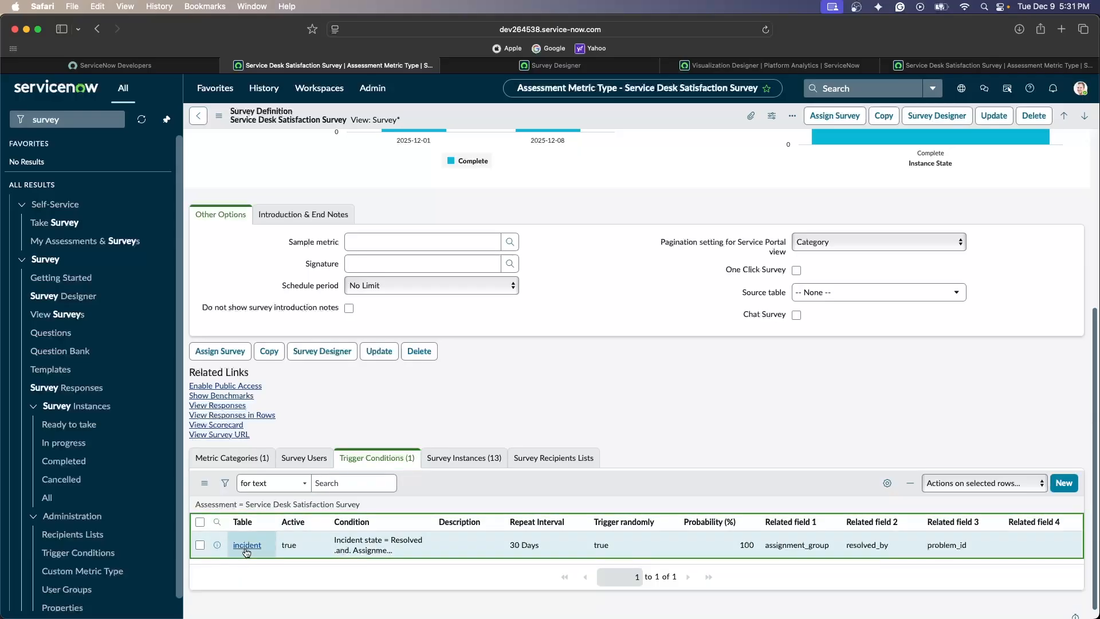
left_click(247, 545)
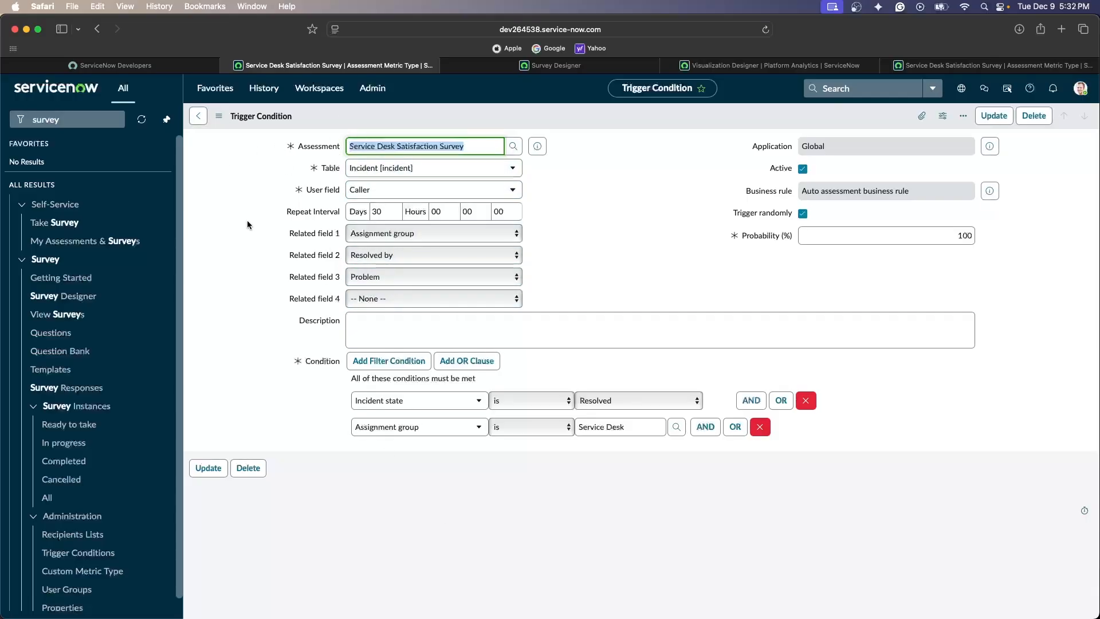
Step: Return to the survey definition and open the first listed survey instance in a new tab to view its question values
left_click(197, 116)
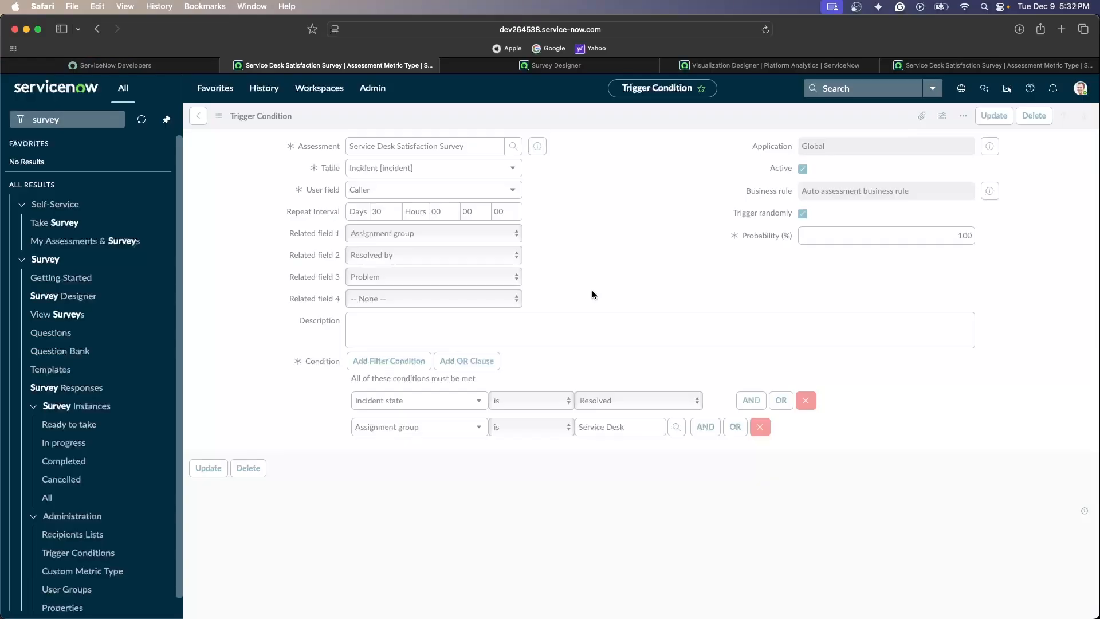
scroll(524, 362, "down", 3)
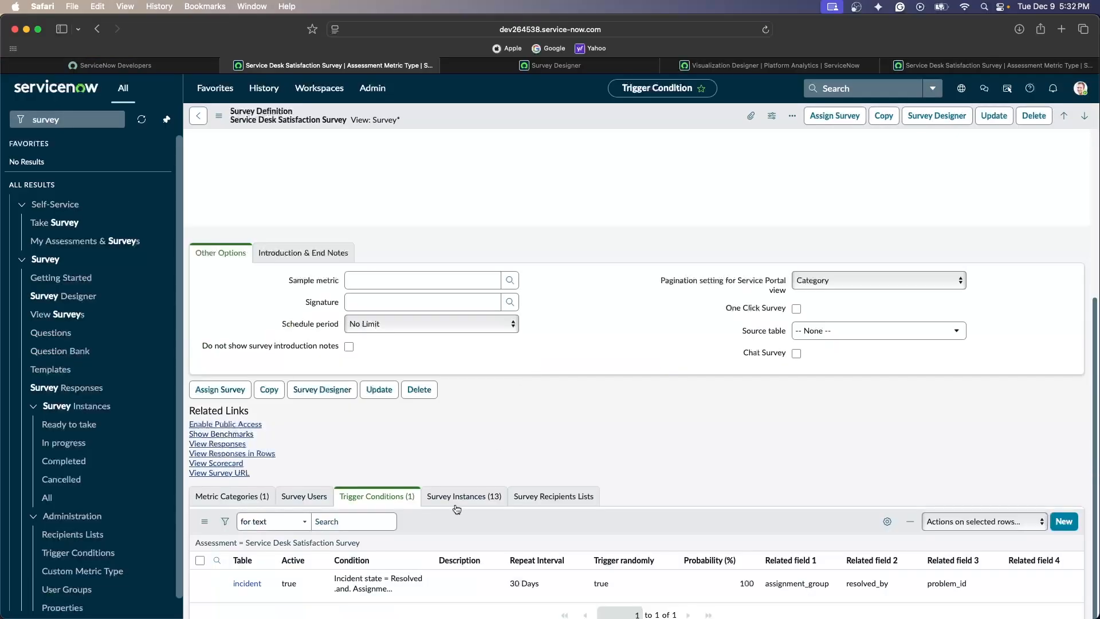
left_click(462, 498)
scroll(516, 481, "down", 5)
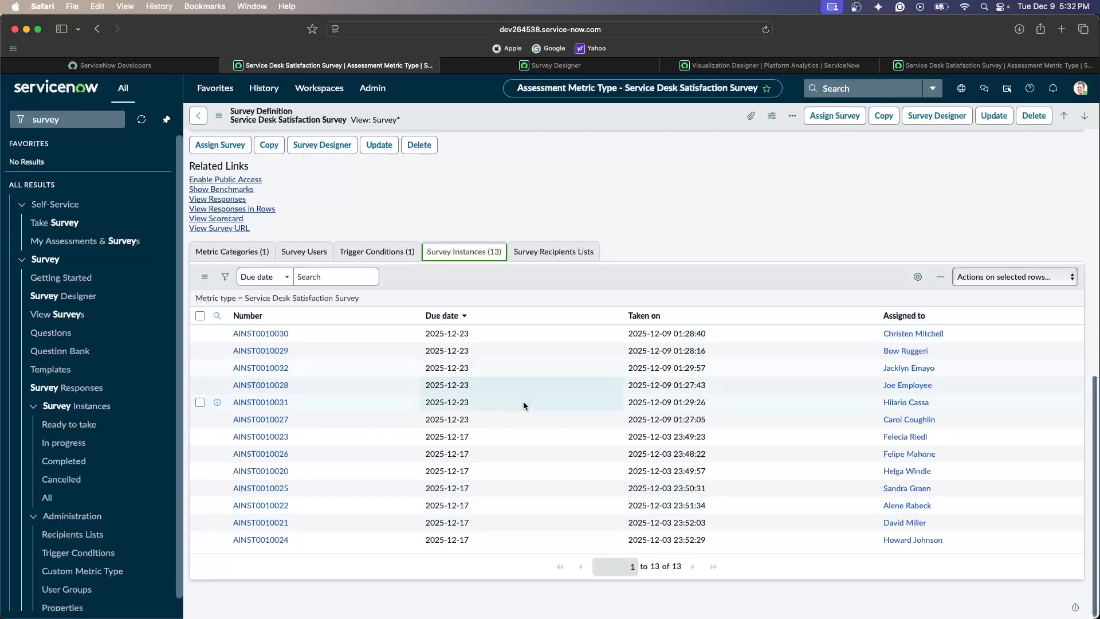
left_click(260, 334, "super")
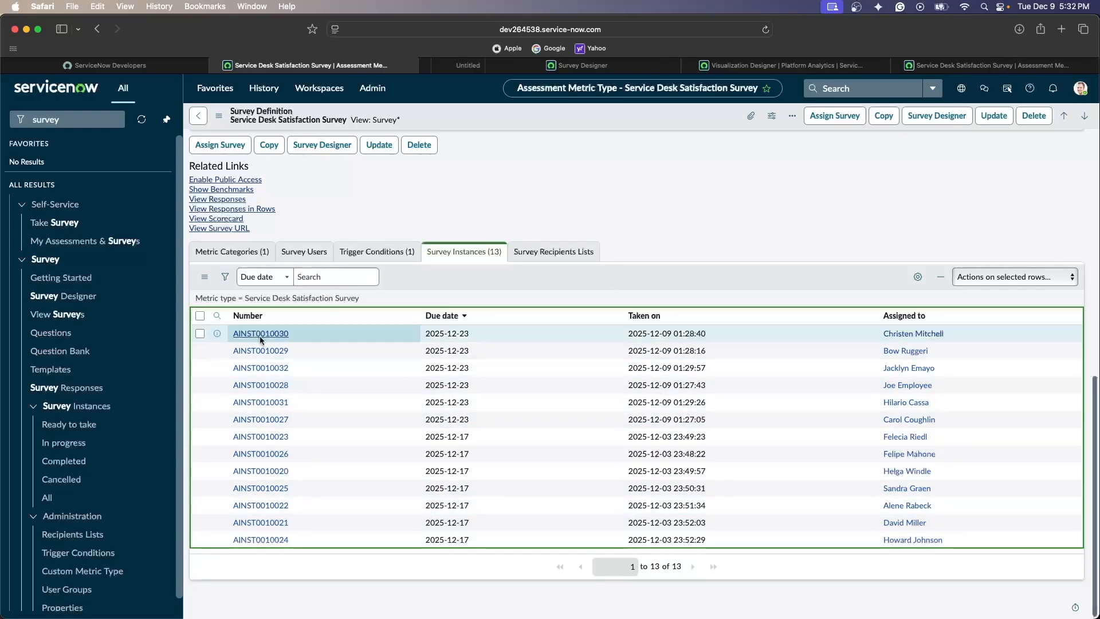
left_click(464, 65)
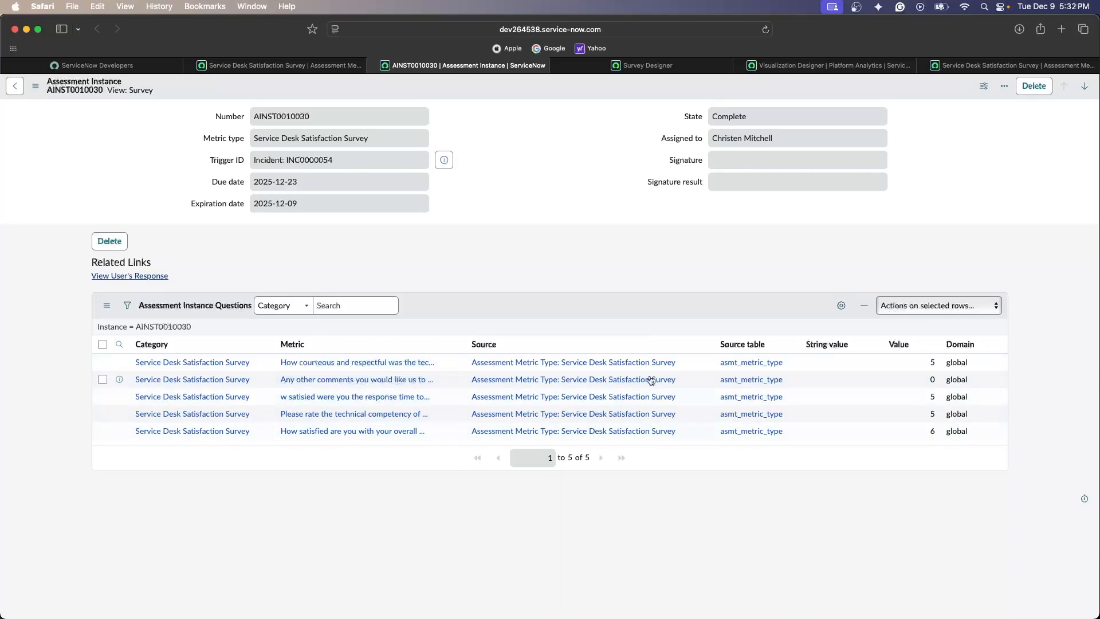
Step: View the favorited Metric Results list, followed by the Assessment Instances list
left_click(252, 66)
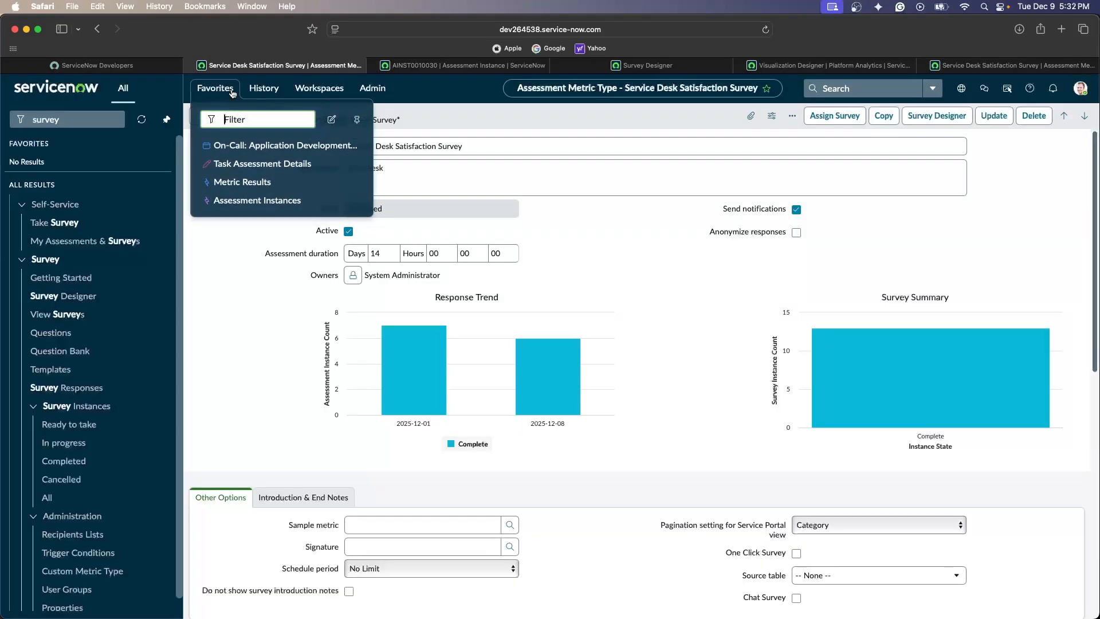
left_click(255, 181)
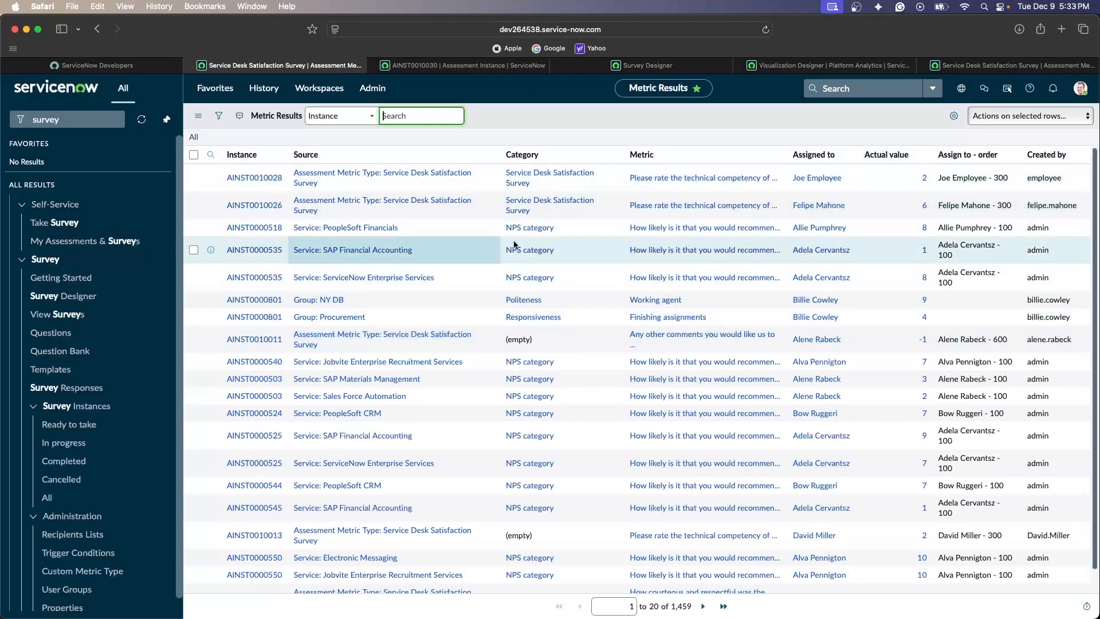
left_click(215, 87)
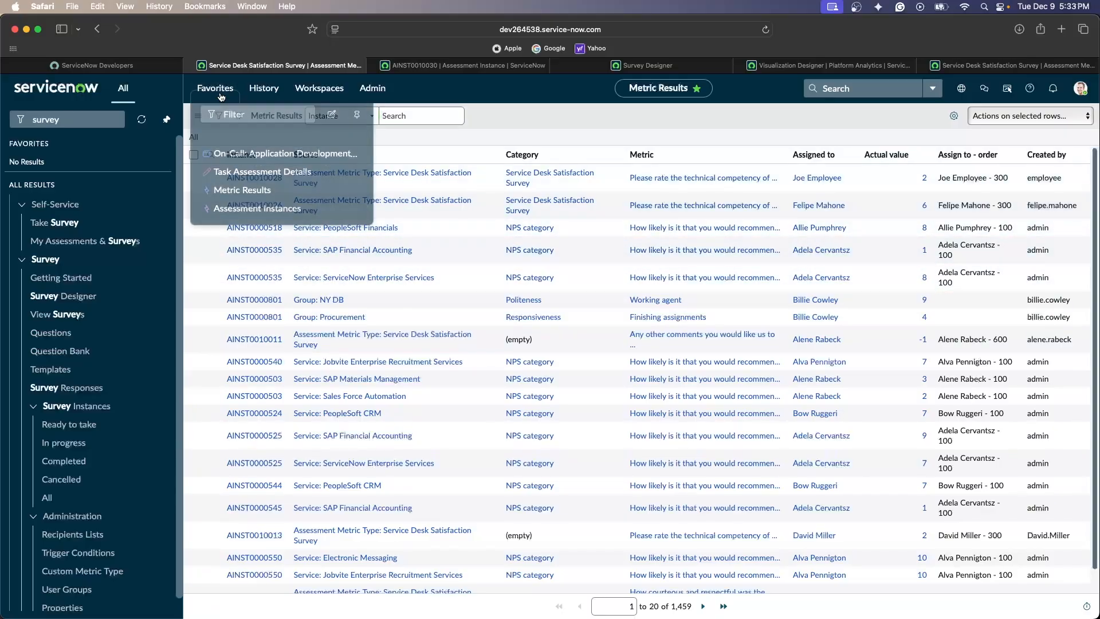
left_click(270, 202)
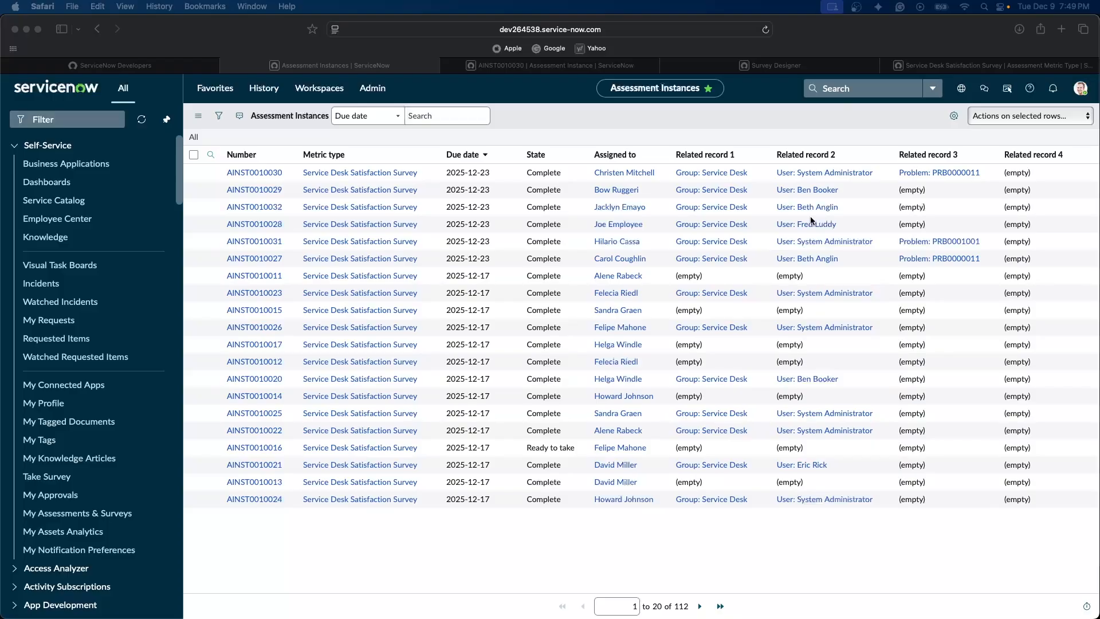
Step: Open the favorited Task Assessment Details list to view the survey responses per task
left_click(218, 94)
left_click(218, 93)
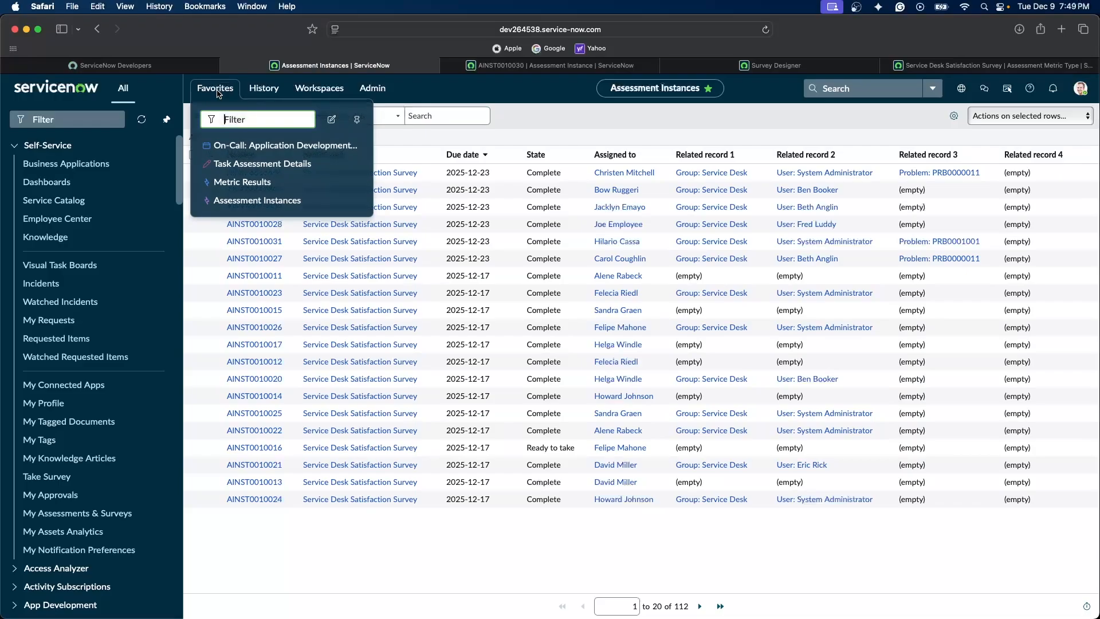
left_click(253, 170)
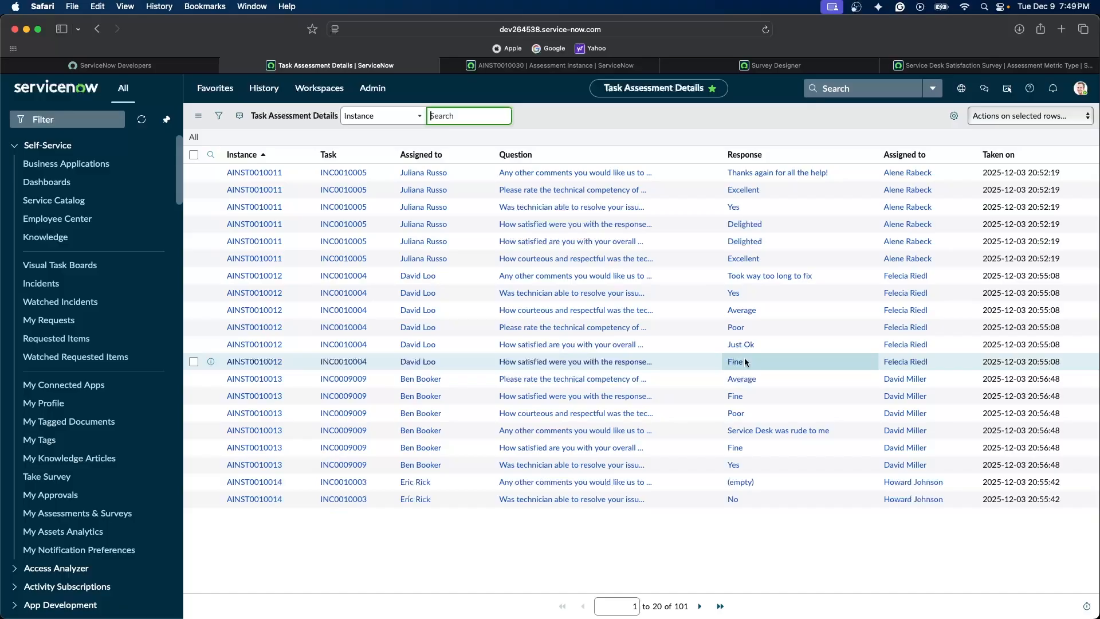
Step: Examine the columns available for the Task Assessment Details list without changing the selection
left_click(953, 116)
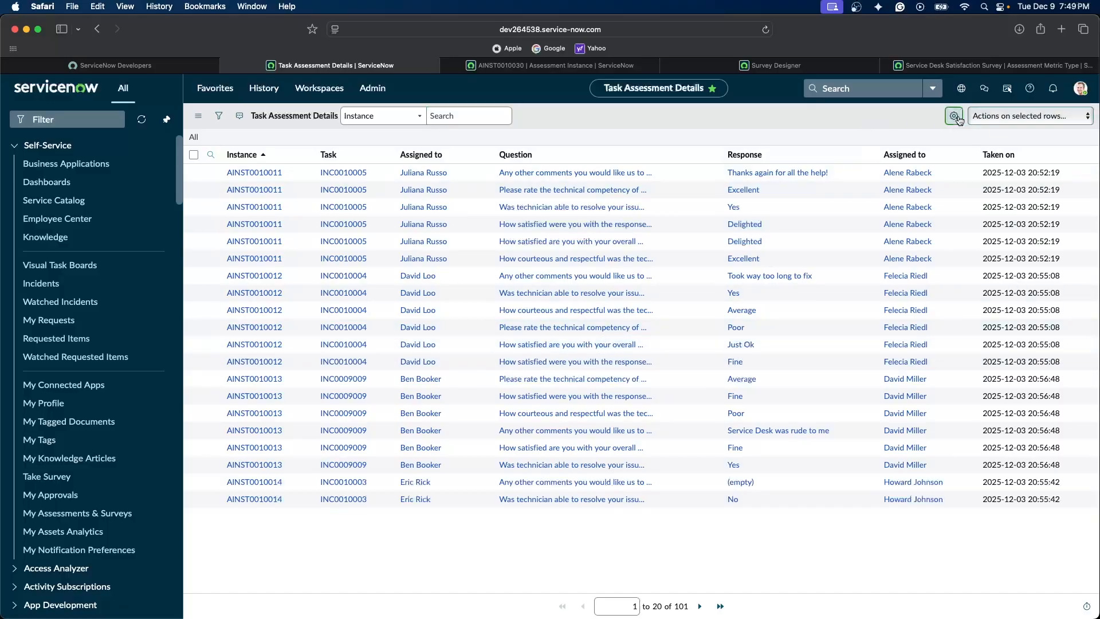
scroll(552, 260, "down", 10)
scroll(554, 264, "up", 15)
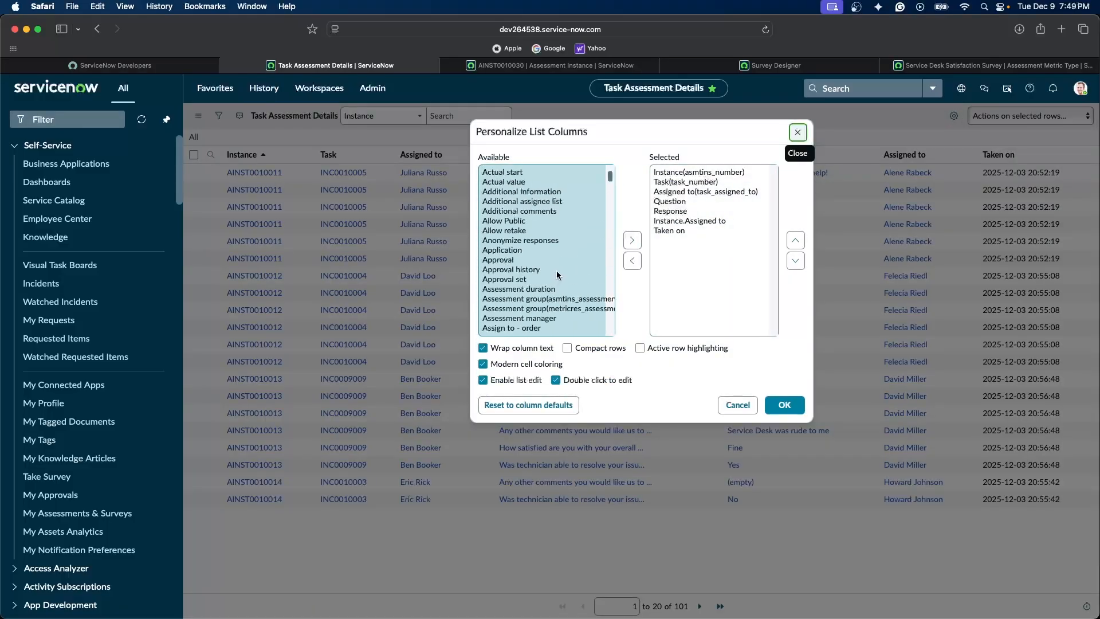
scroll(560, 264, "down", 5)
left_click(797, 132)
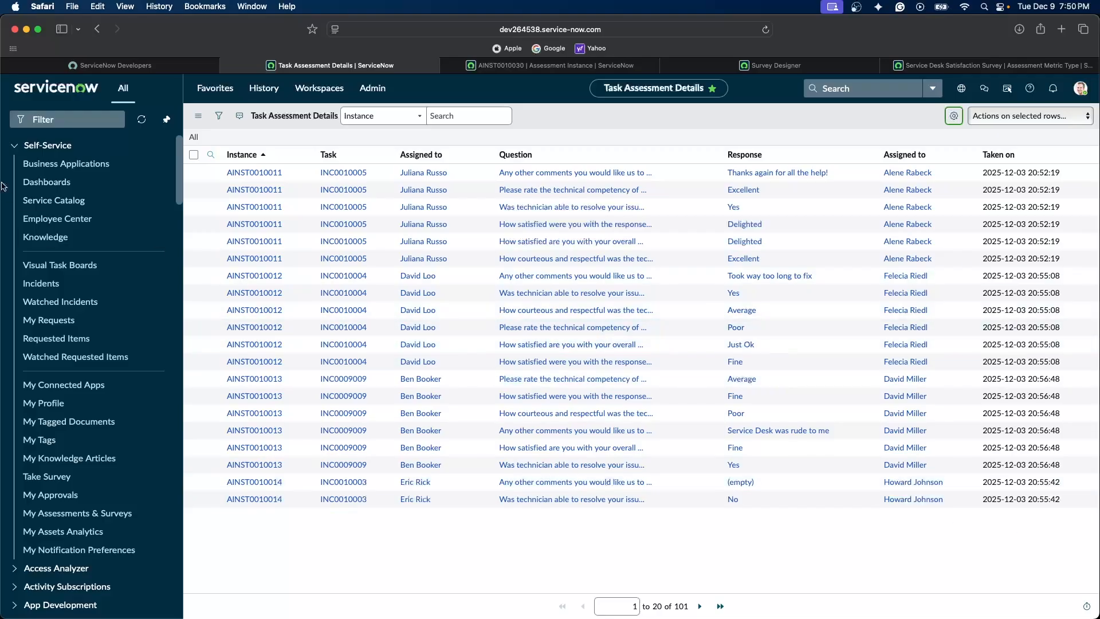
Step: Filter the navigator for "data vis" and open the Service Desk Satisfaction Scores By Analyst (Weekly) visualization from the Data Visualizations library
left_click(71, 120)
type("data vis")
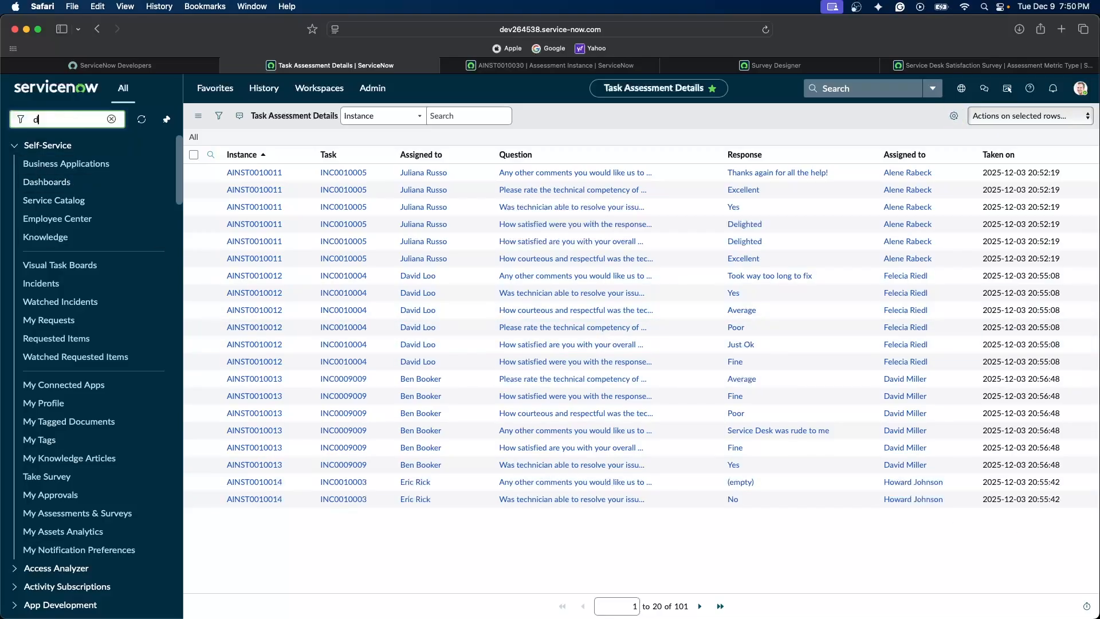
key("Return")
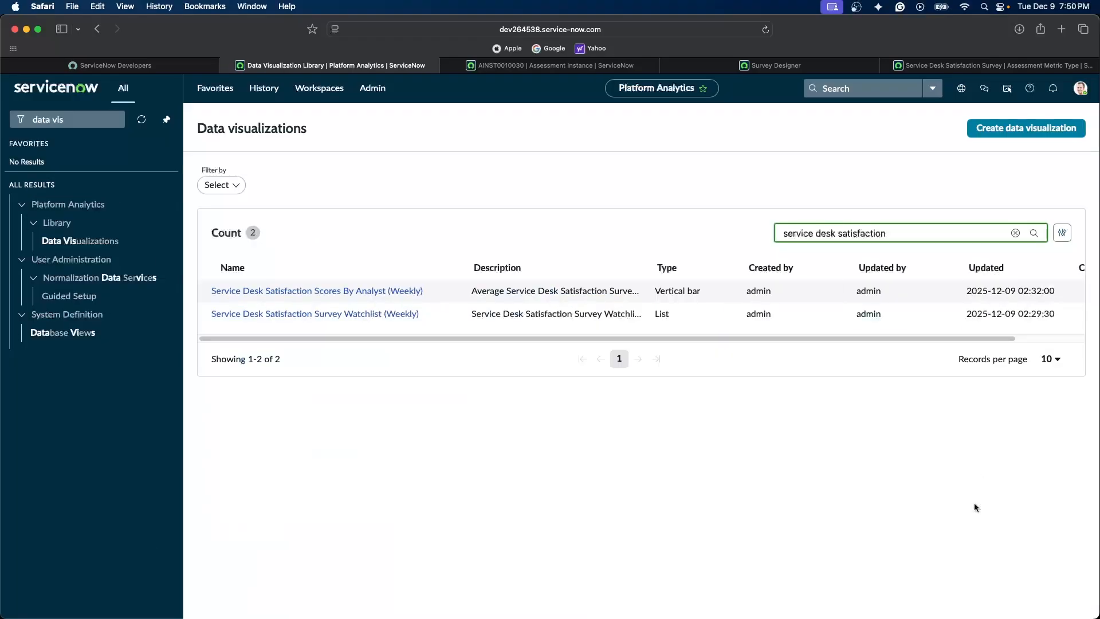
left_click(325, 291)
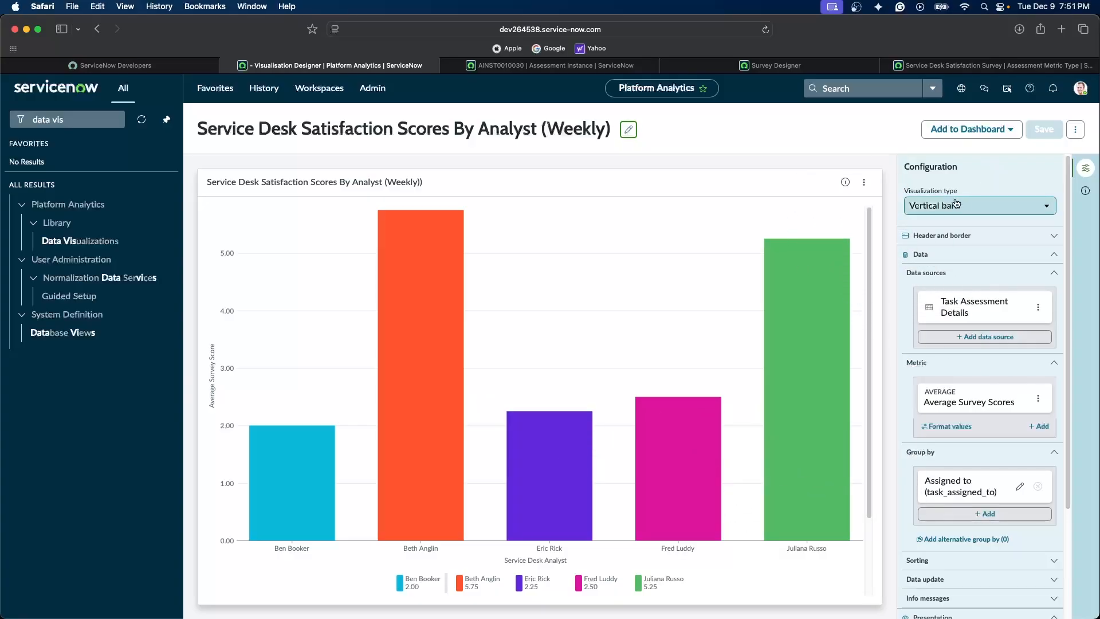
Step: Open the Task Assessment Details data source for editing and review its filter conditions, including the Metric exclusion
left_click(1039, 308)
left_click(1058, 326)
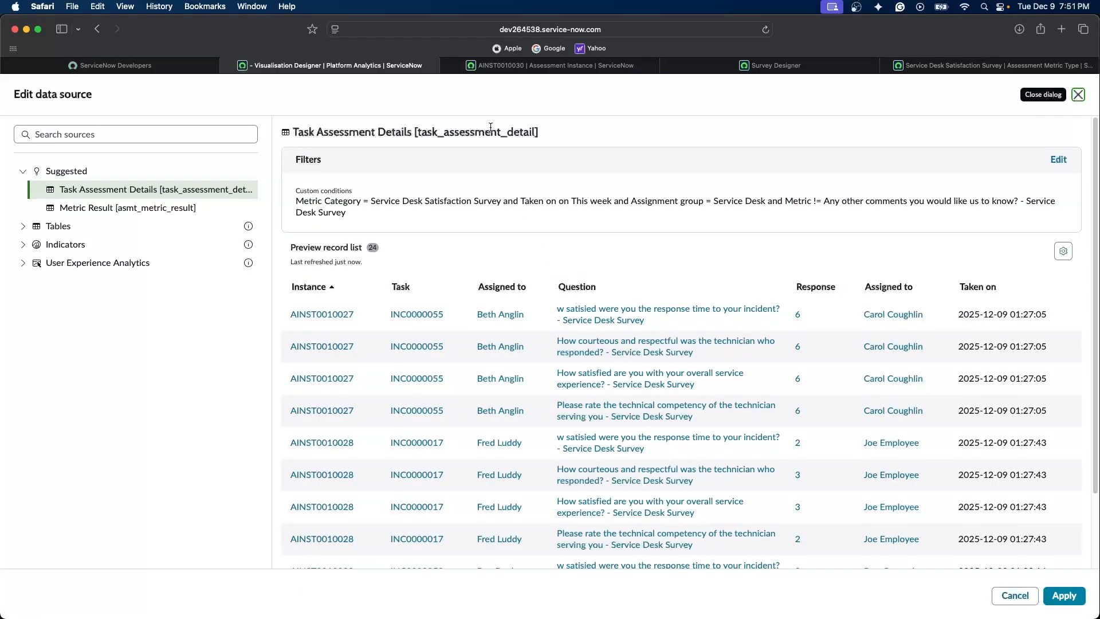
left_click(1058, 160)
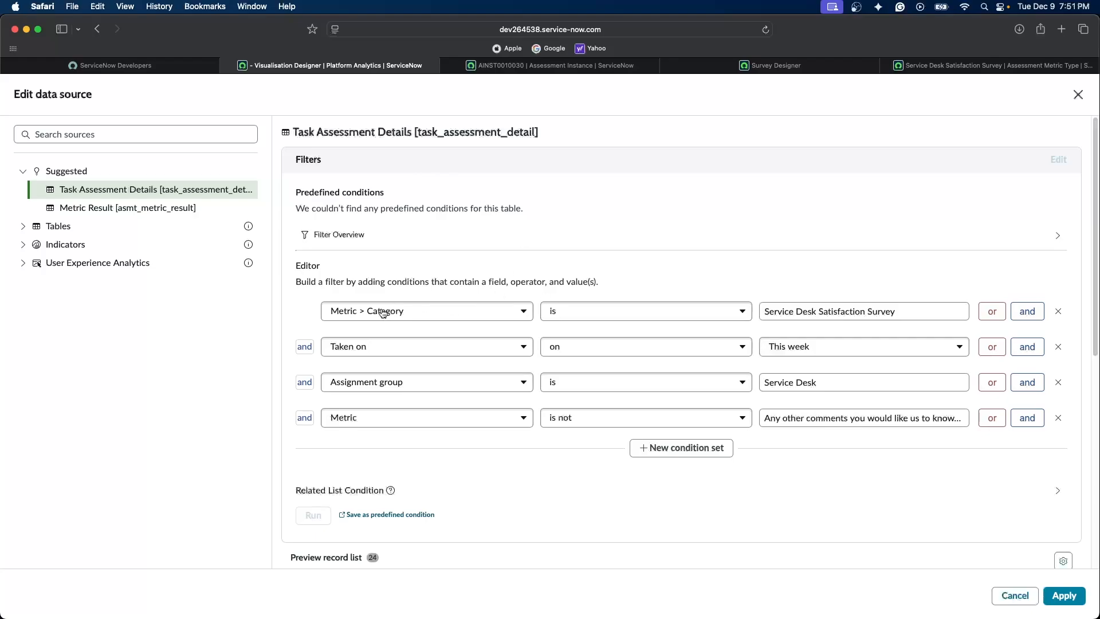
left_click(801, 320)
scroll(580, 410, "down", 1)
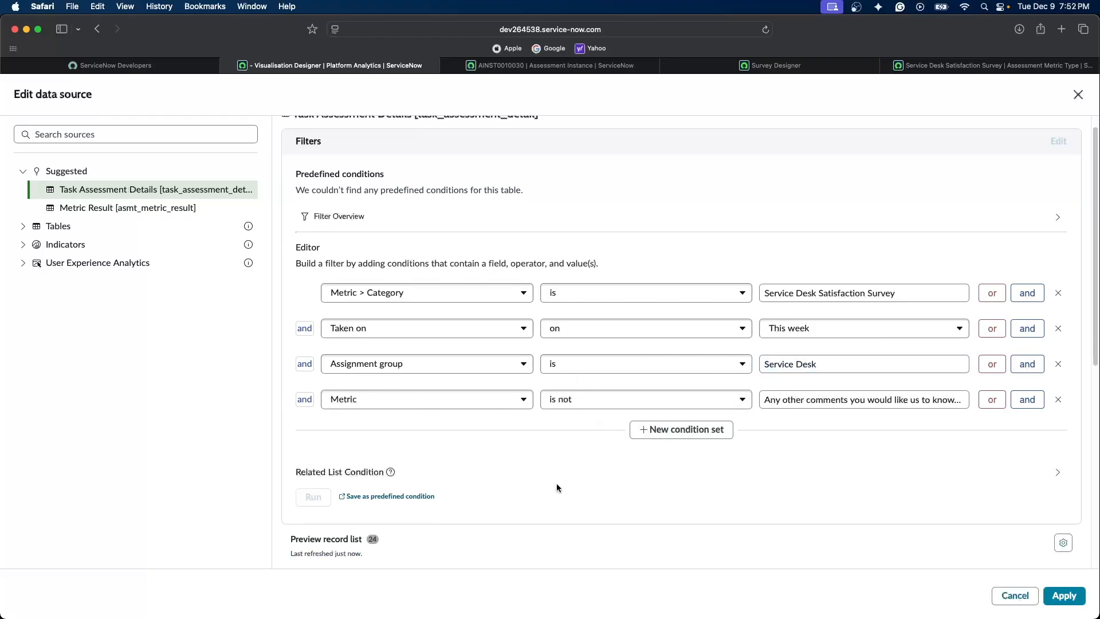
scroll(516, 464, "down", 1)
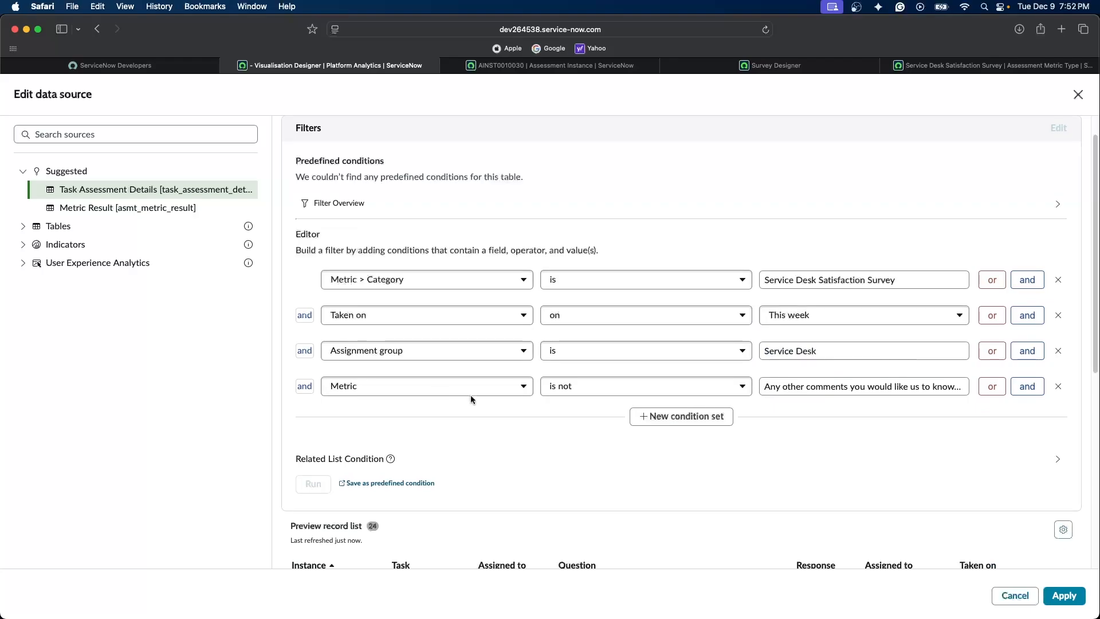
left_click(824, 379)
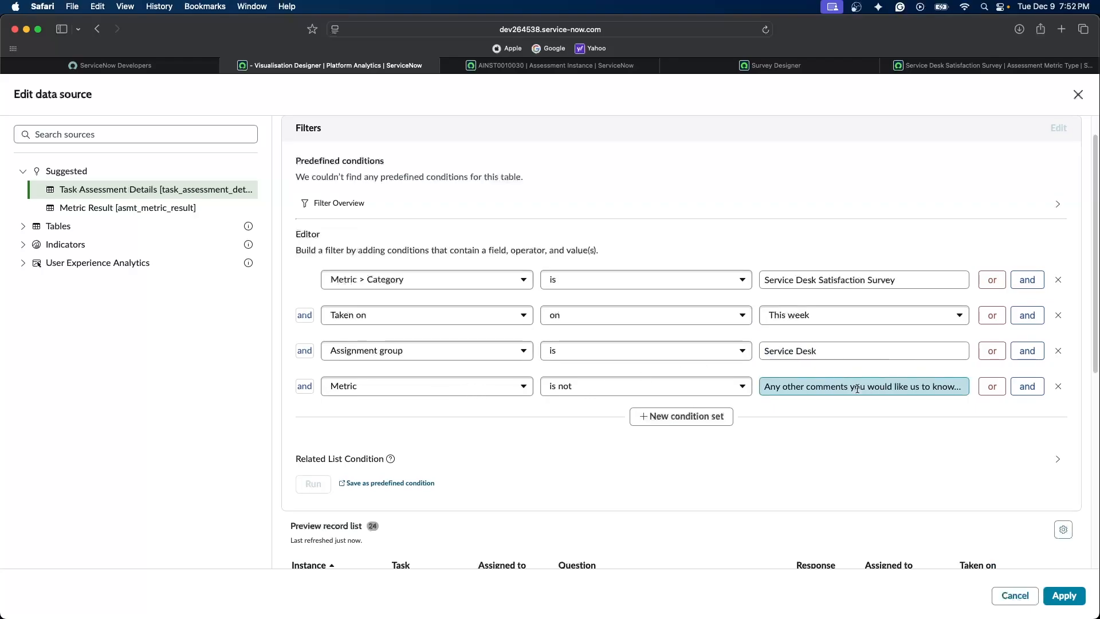
scroll(830, 396, "down", 5)
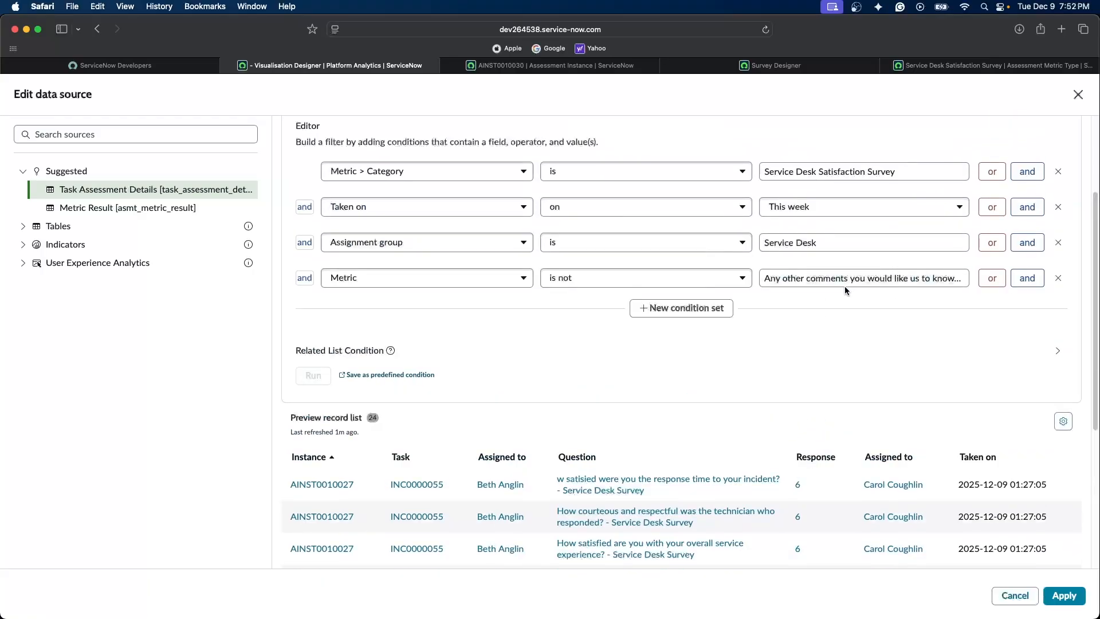
Step: View the question values recorded on the Assessment Instance for the Service Desk Satisfaction Survey
left_click(550, 65)
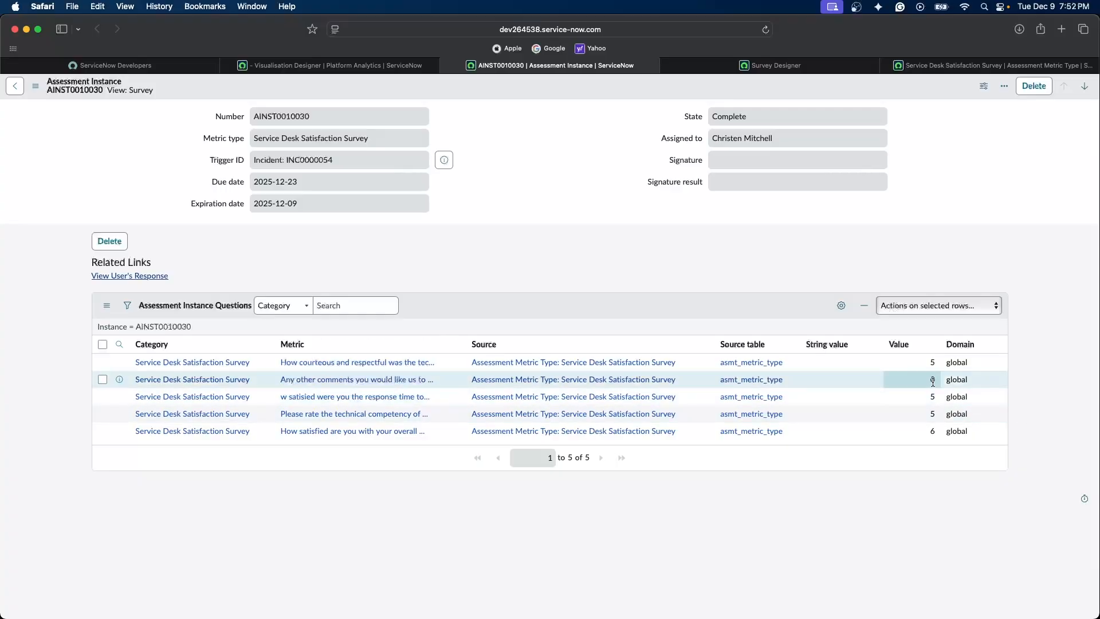
left_click(356, 66)
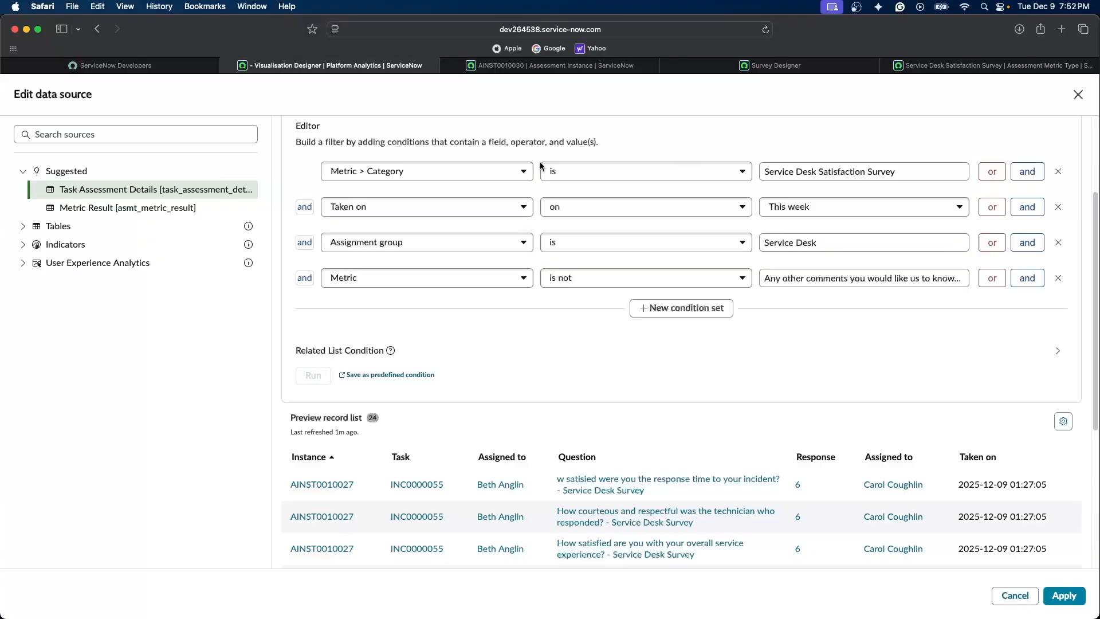
left_click(548, 66)
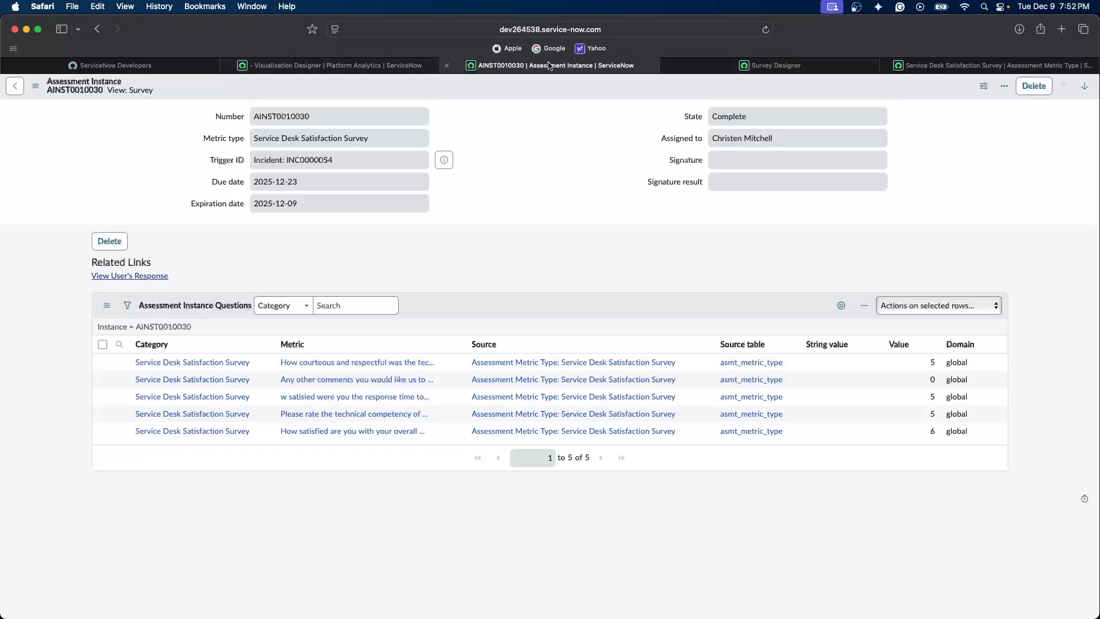
Step: View the properties of the "Any other comments you would like us to know?" question in the Survey Designer and close them
left_click(775, 65)
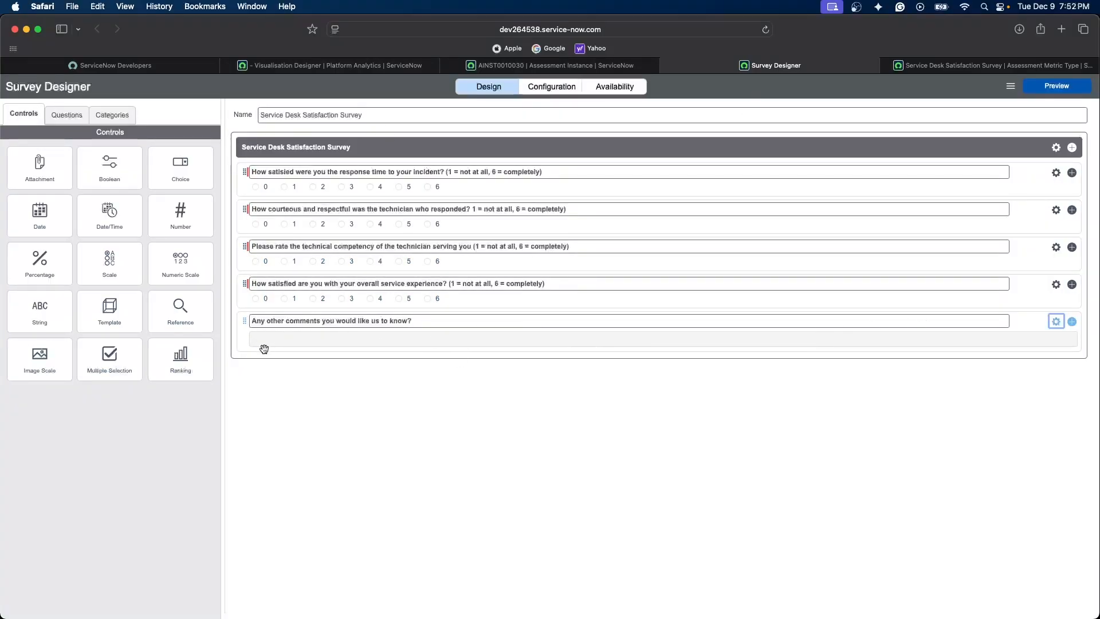
left_click(1056, 322)
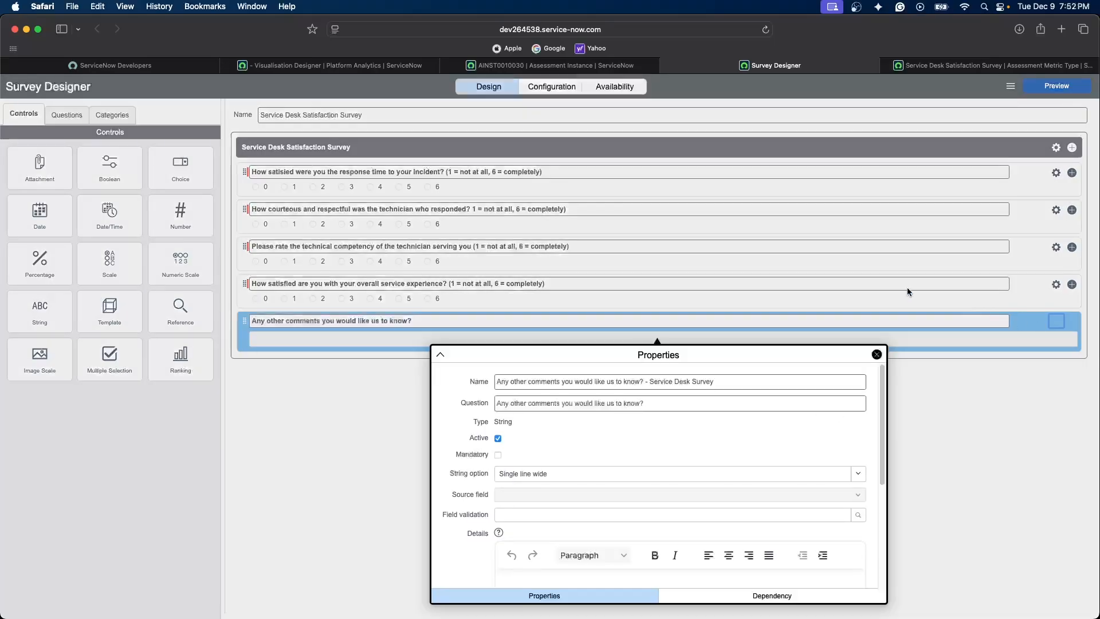
left_click_drag(651, 383, 658, 385)
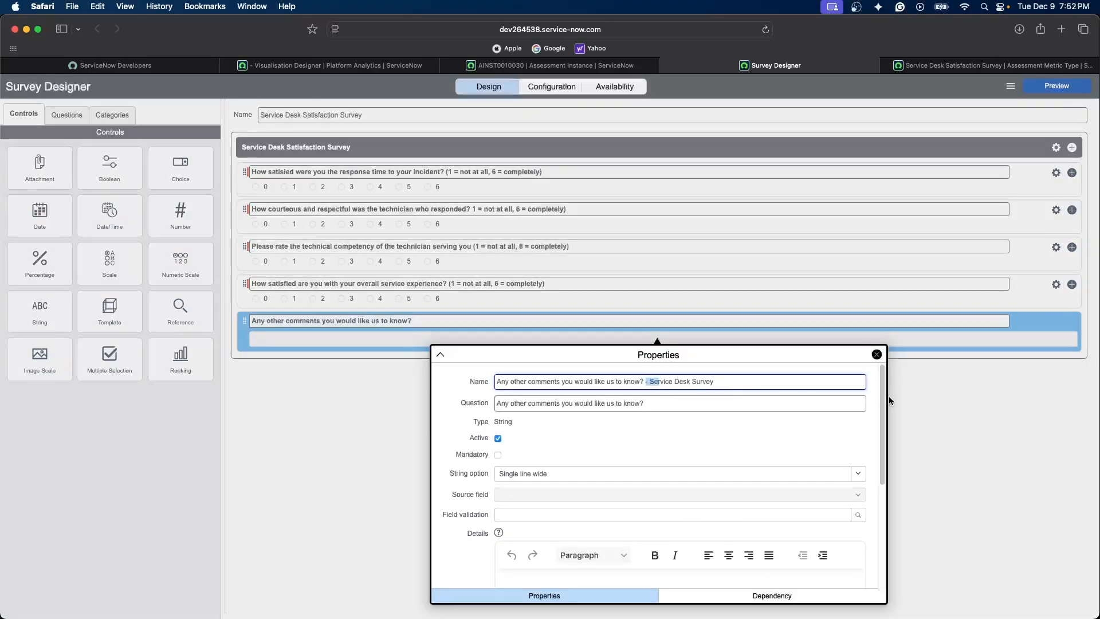
left_click(876, 354)
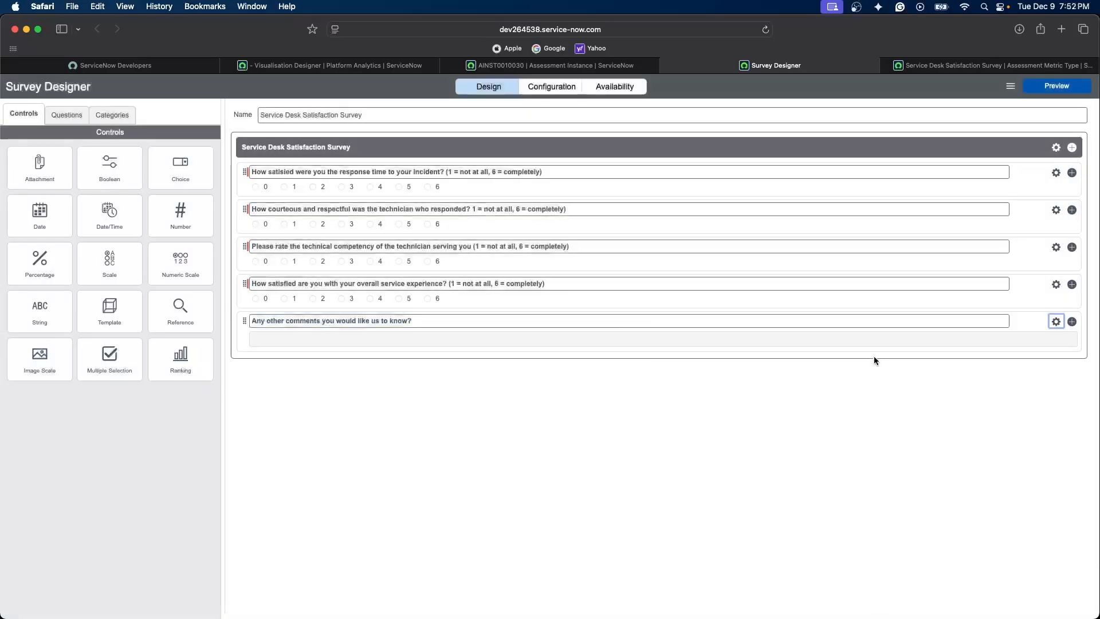
Step: Return to the data source filters and check the question matched by the "Metric is not" condition without changing it
left_click(377, 68)
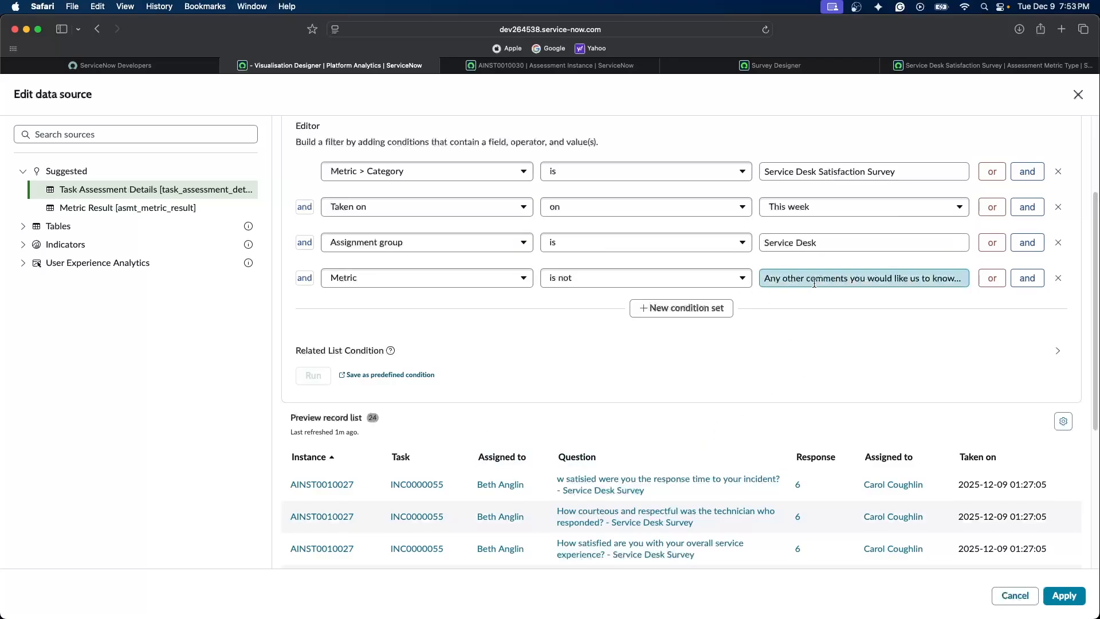
left_click(864, 280)
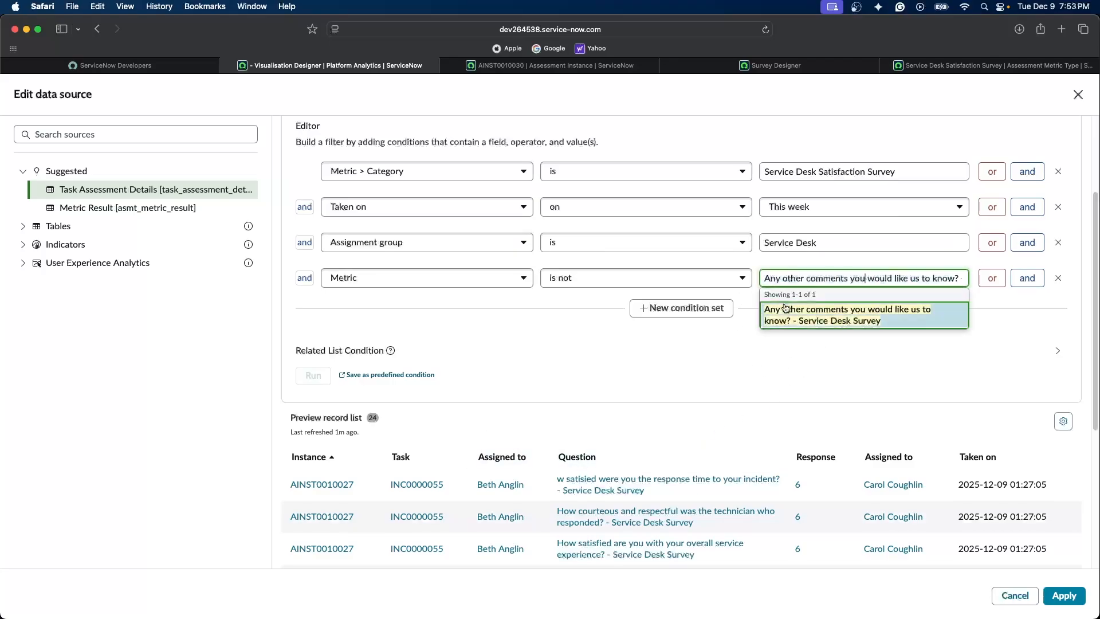
left_click(837, 285)
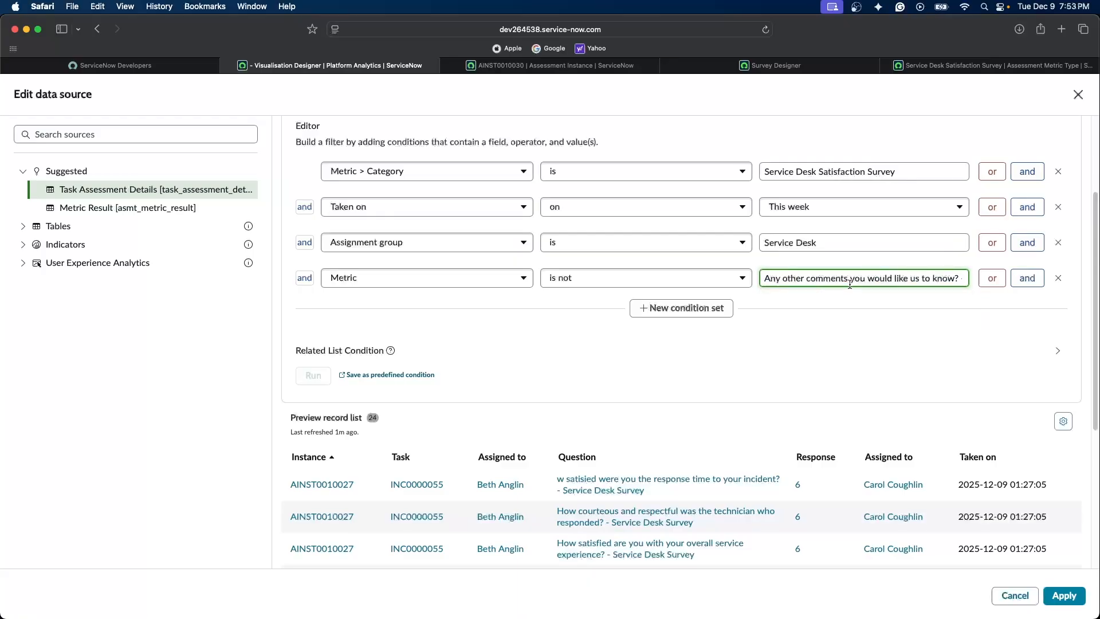
left_click(809, 285)
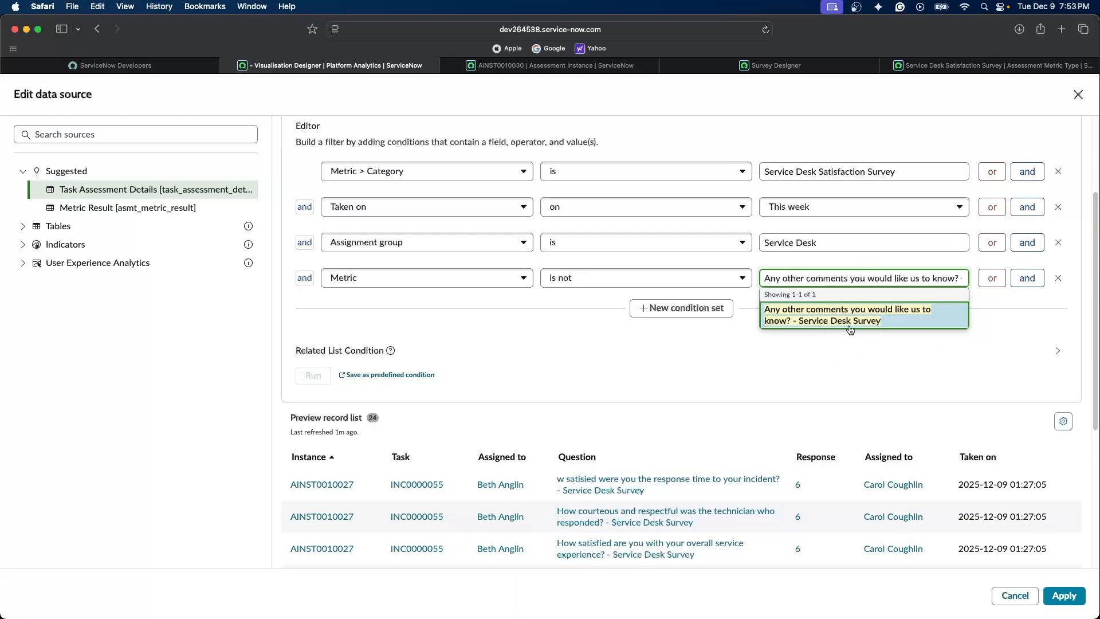
left_click(655, 370)
Step: Review the preview record list and apply the Task Assessment Details data source
scroll(745, 461, "down", 5)
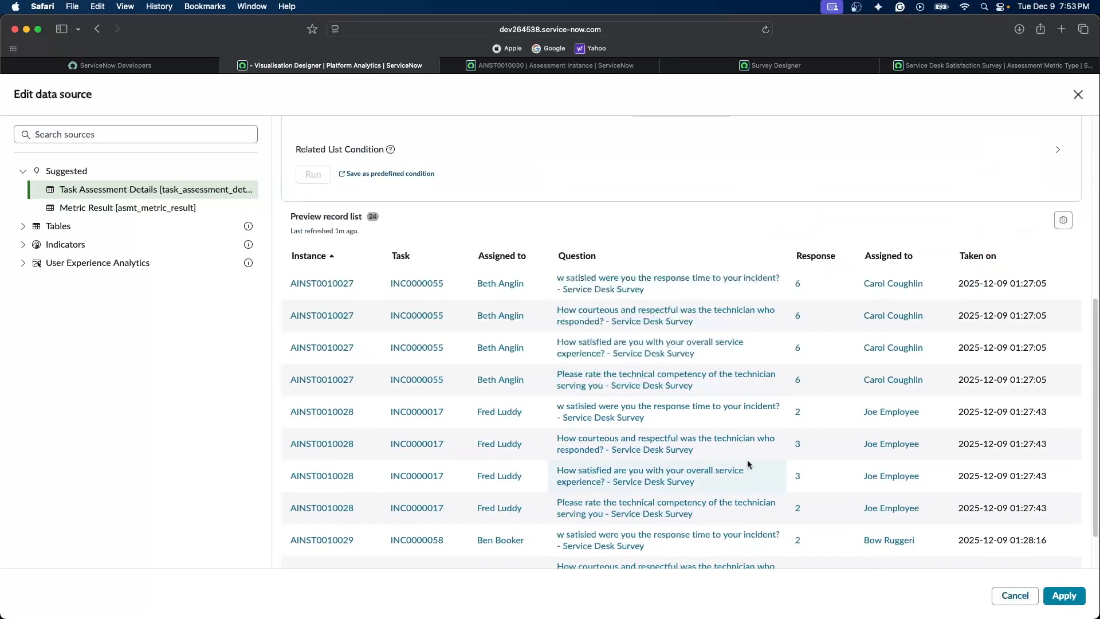
scroll(728, 480, "up", 2)
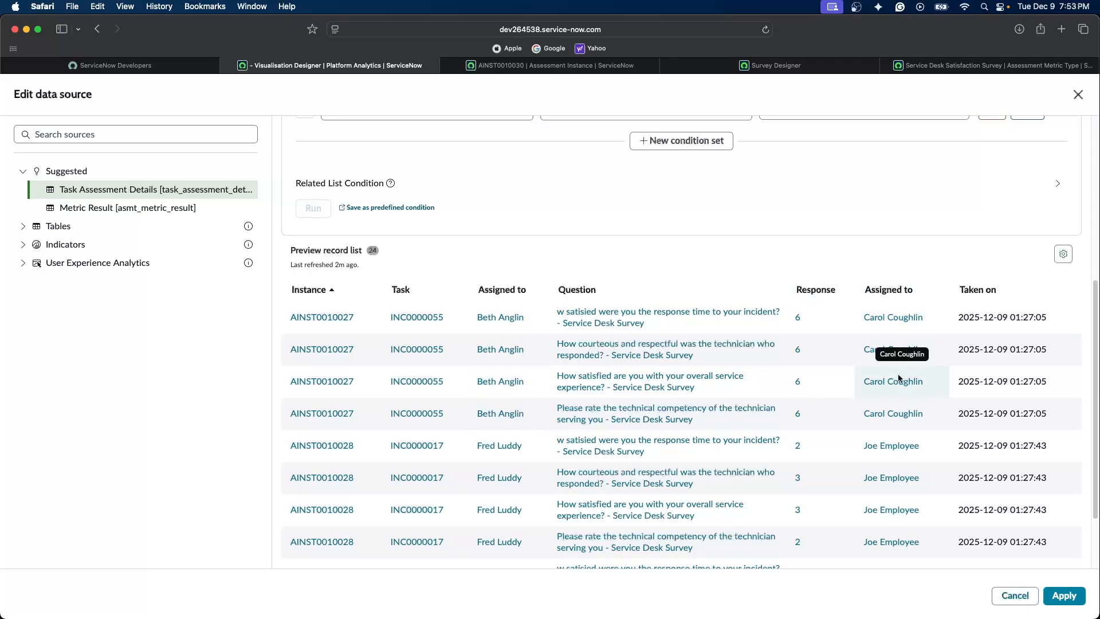
scroll(682, 401, "down", 3)
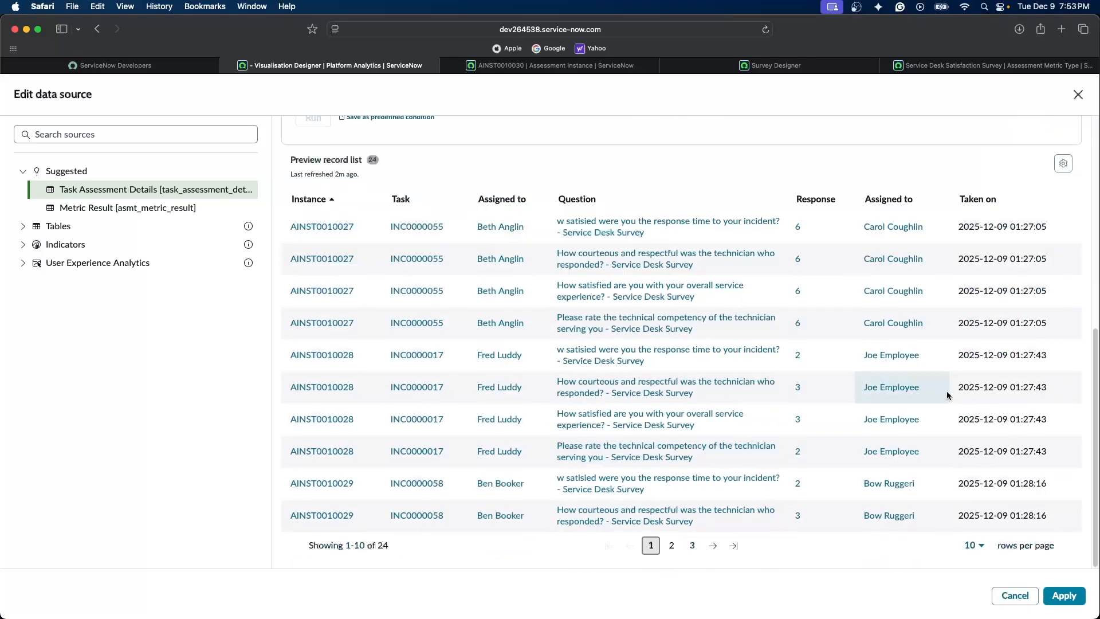
left_click(1064, 595)
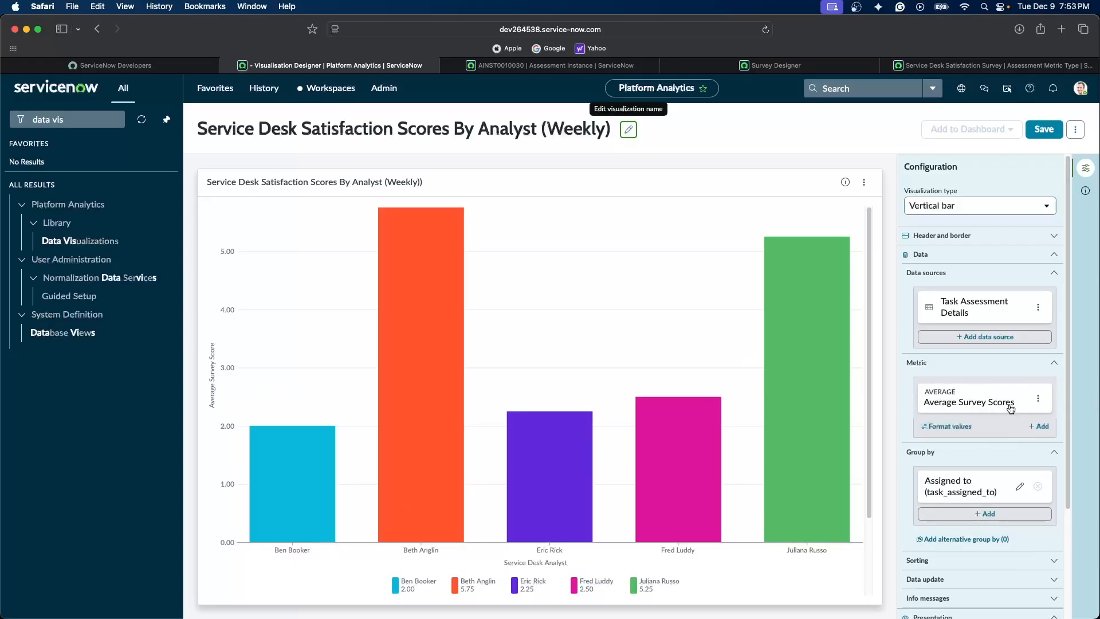
Step: Pick a field for the Average Survey Scores metric by searching for "sca", and apply the metric
left_click(1038, 401)
left_click(813, 437)
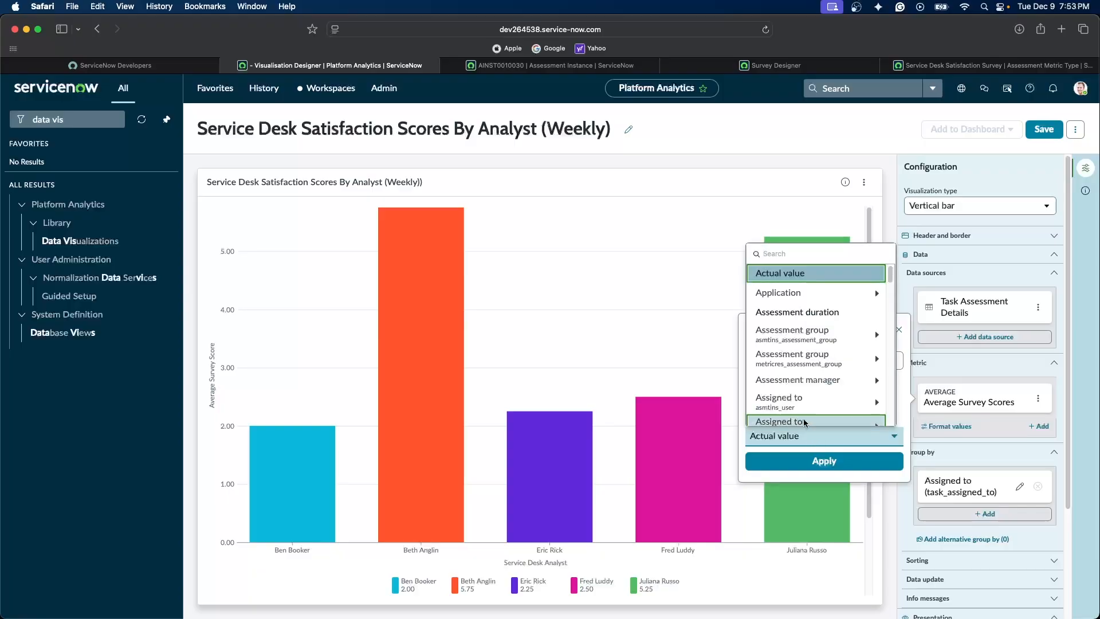
type("sca")
left_click(781, 321)
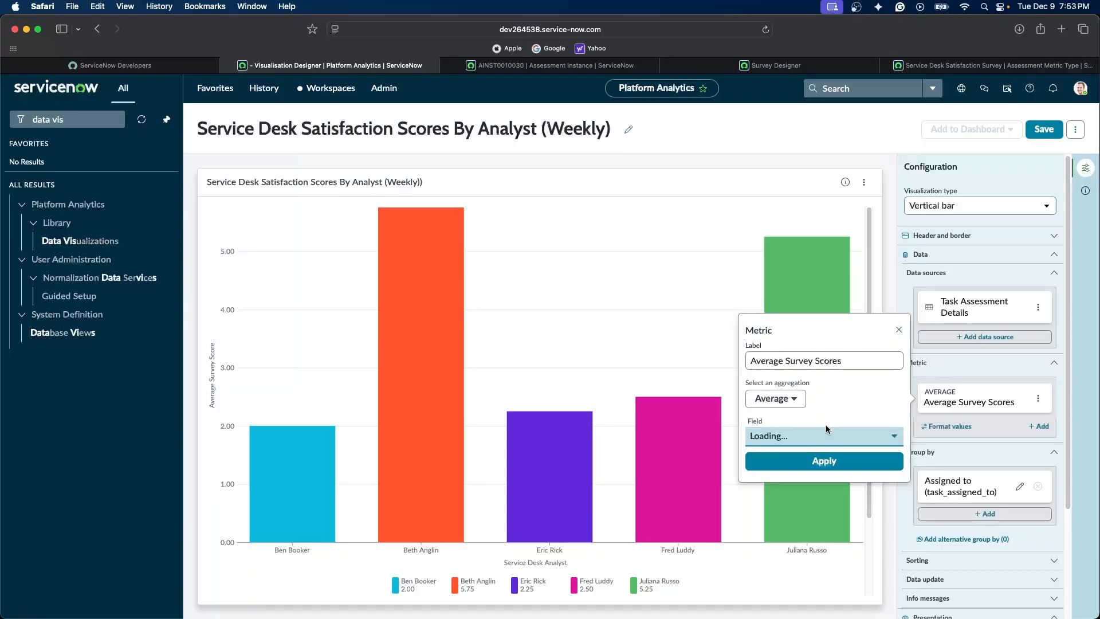
left_click(825, 460)
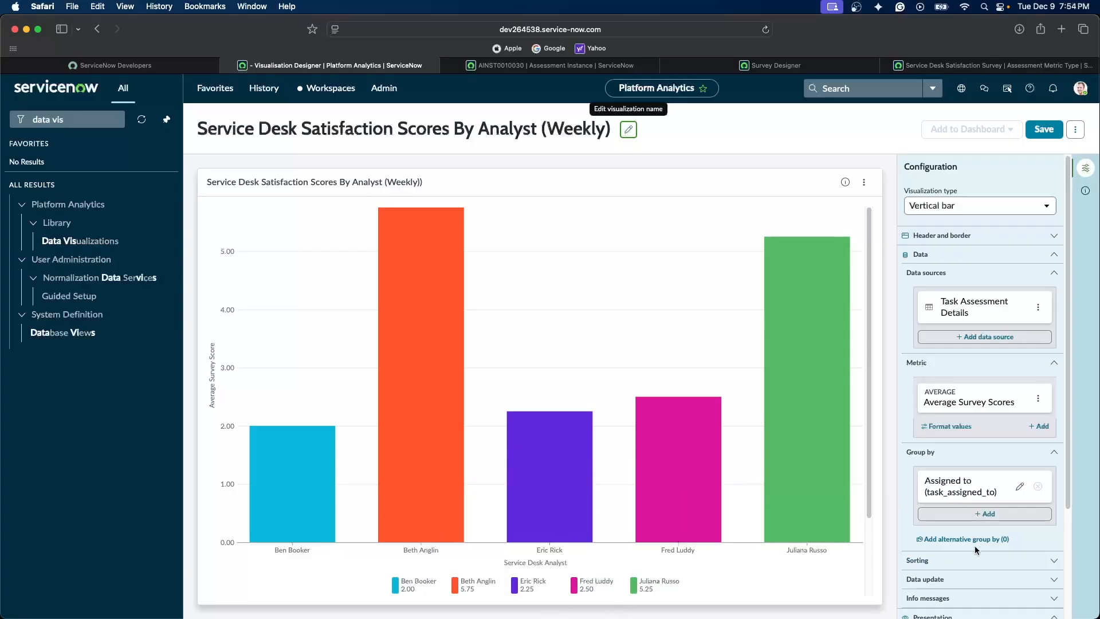
Step: Look through the Group by fields matching "ass" without changing the Assigned to (task_assigned_to) grouping
scroll(985, 530, "down", 1)
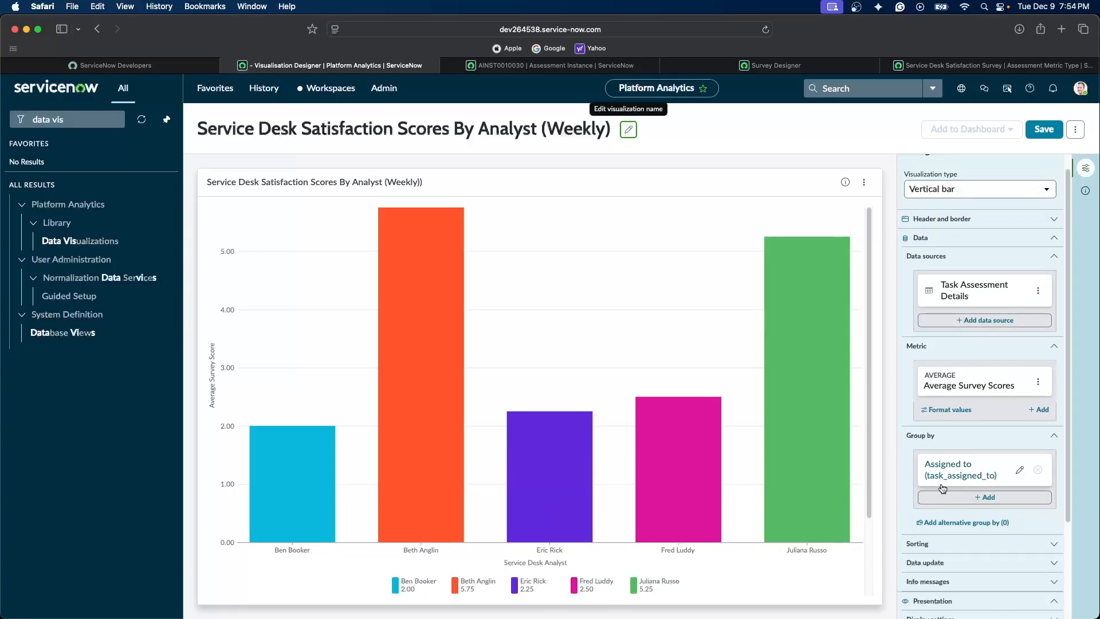
left_click(1019, 470)
left_click(816, 439)
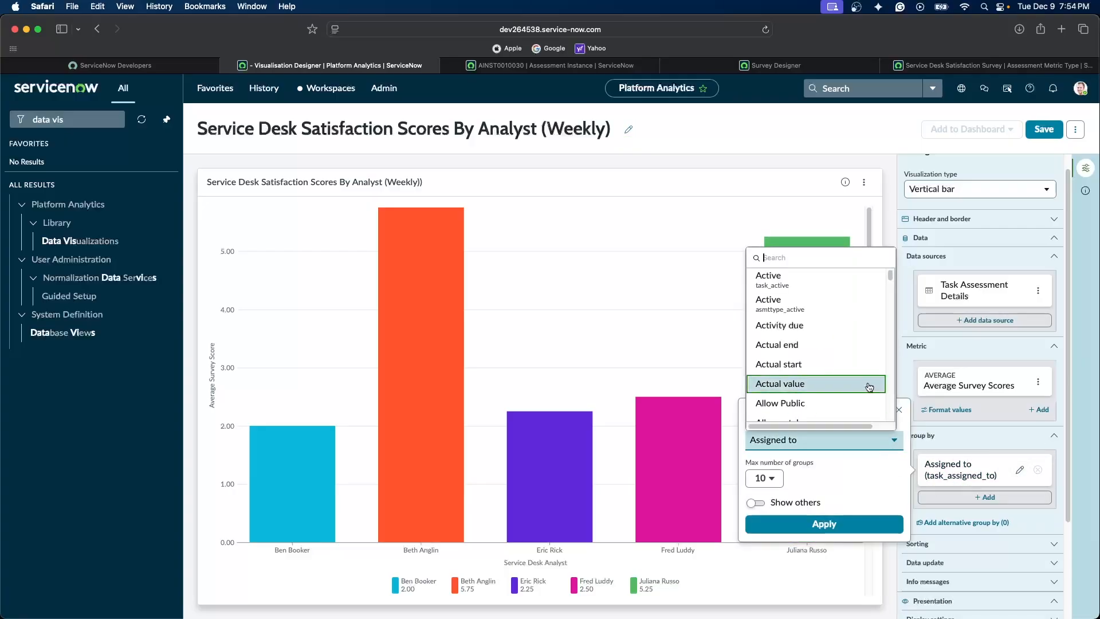
type("ass")
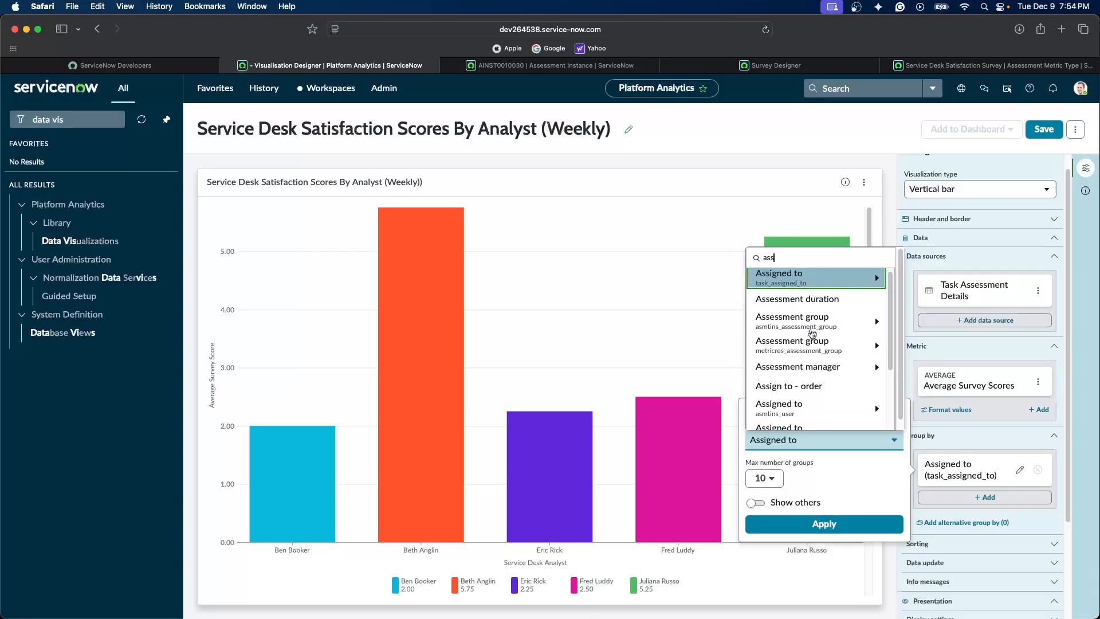
scroll(779, 343, "down", 1)
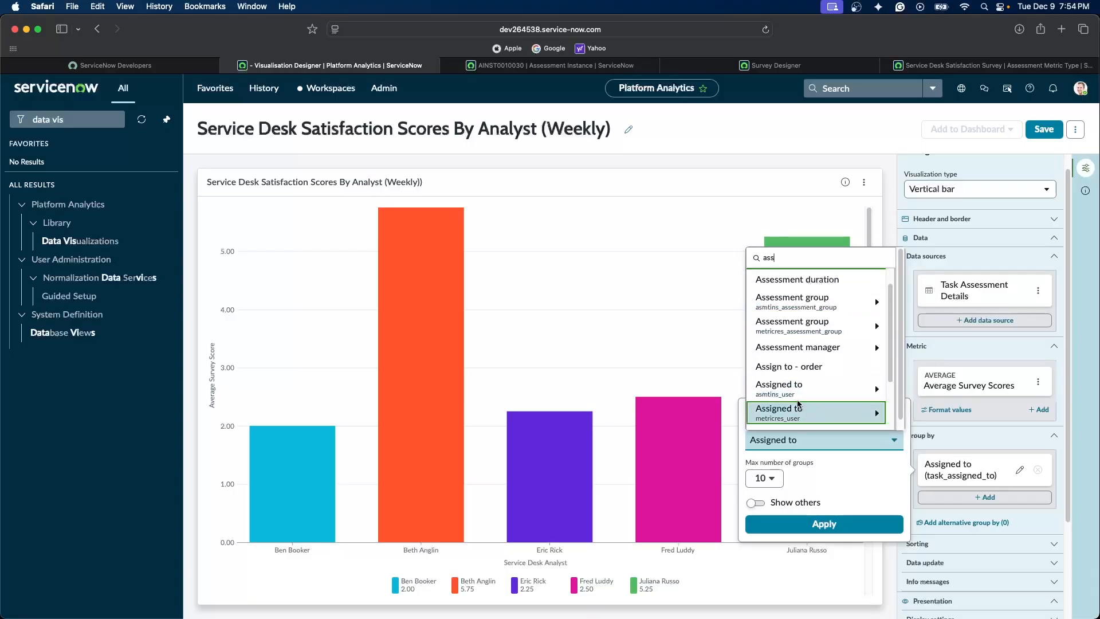
left_click(985, 439)
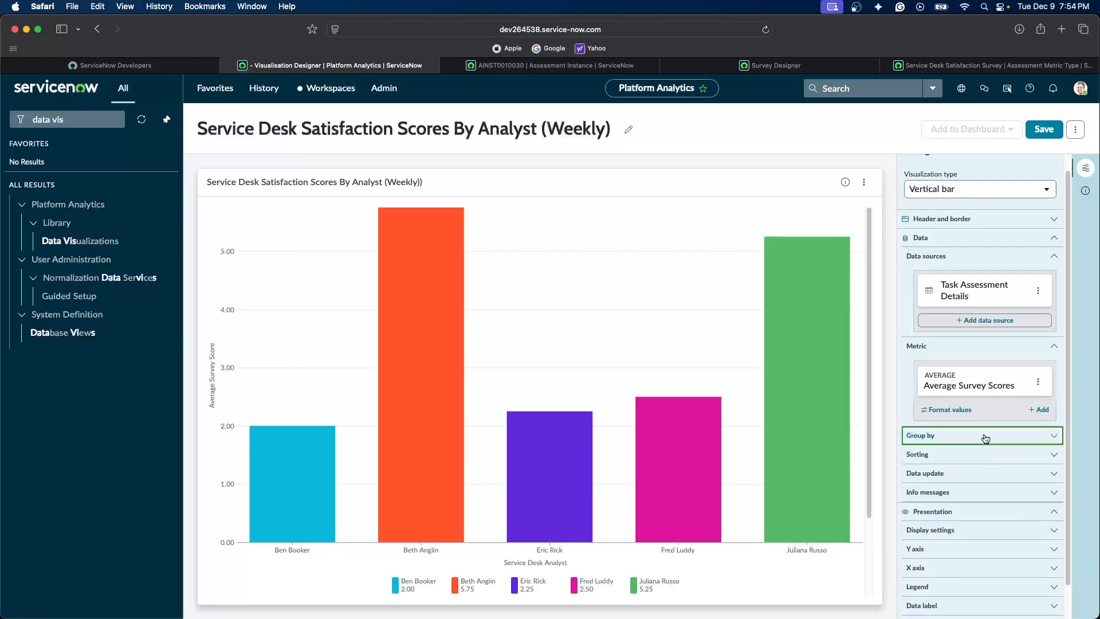
left_click(986, 439)
Step: Examine the Sorting, Data update and Legend settings of the visualization
scroll(1018, 503, "down", 3)
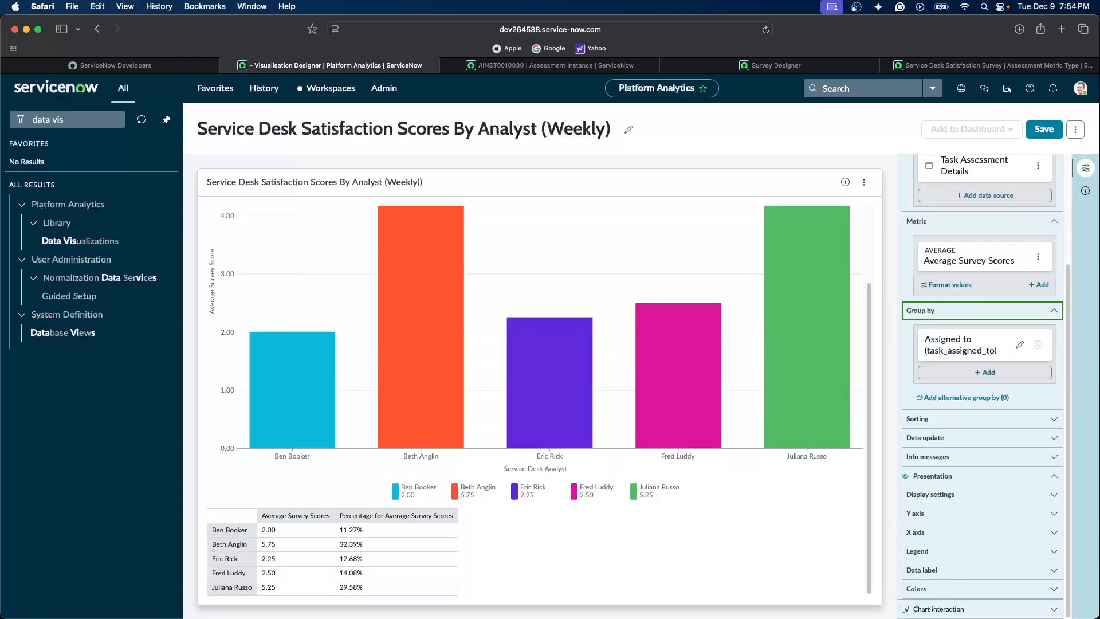
left_click(1000, 423)
left_click(1000, 423)
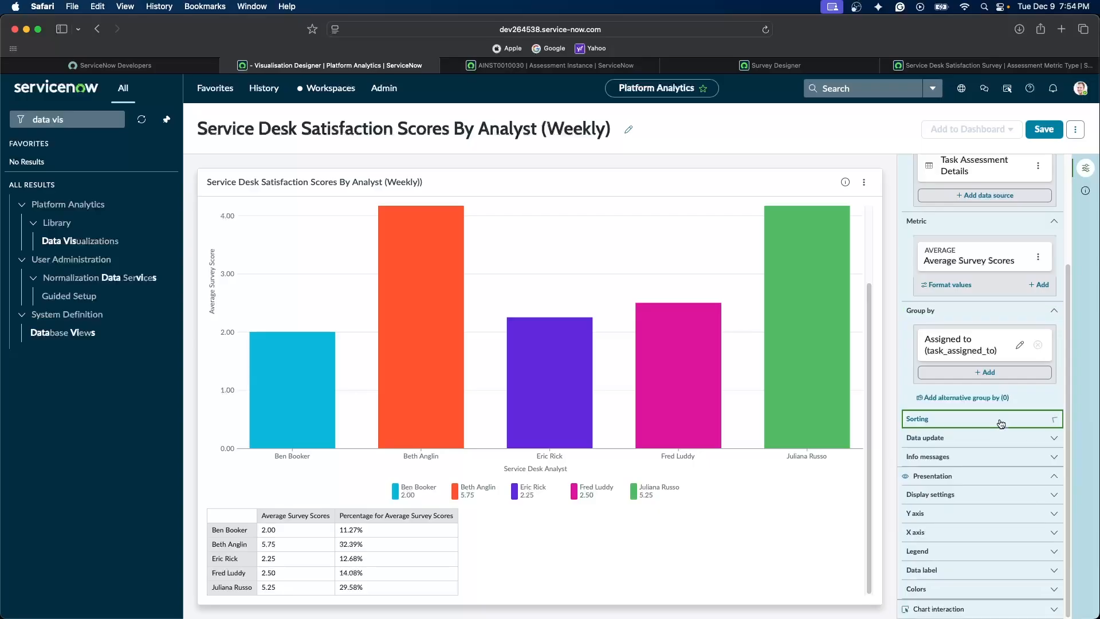
left_click(971, 445)
left_click(971, 445)
left_click(1009, 551)
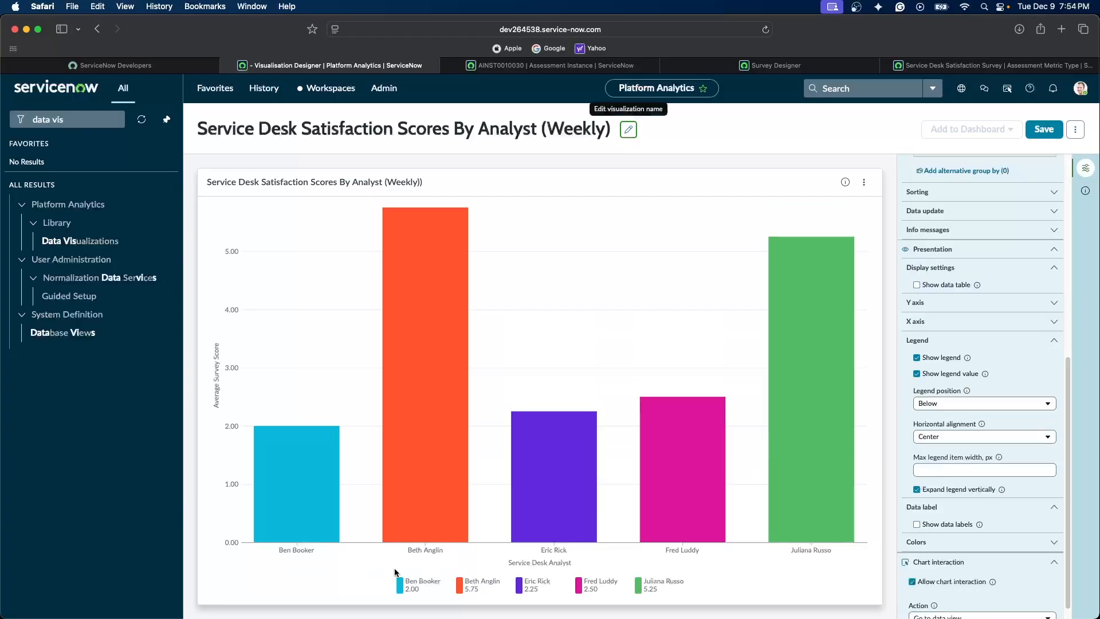
Step: Turn on the data table display for the chart and review the remaining configuration settings
left_click(917, 284)
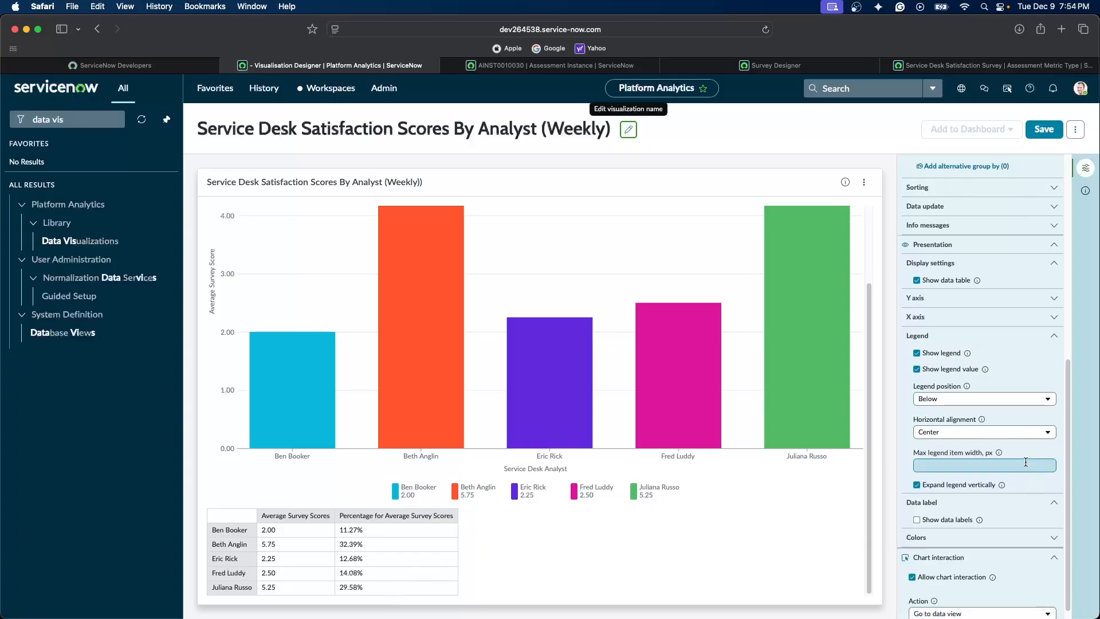
scroll(1003, 488, "down", 1)
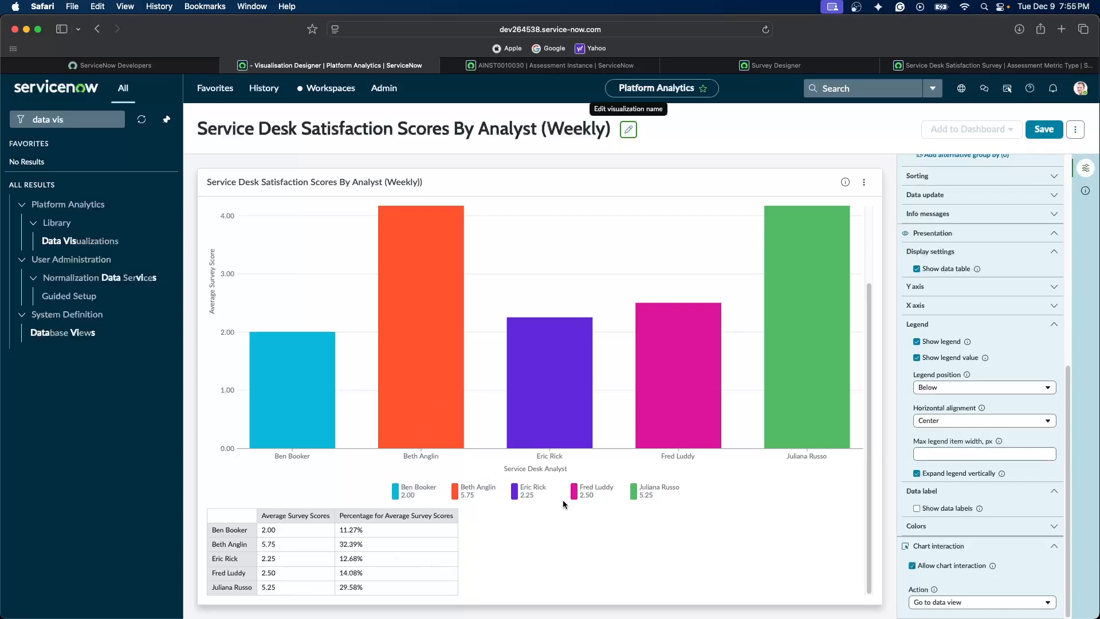
scroll(564, 504, "up", 3)
scroll(912, 483, "up", 7)
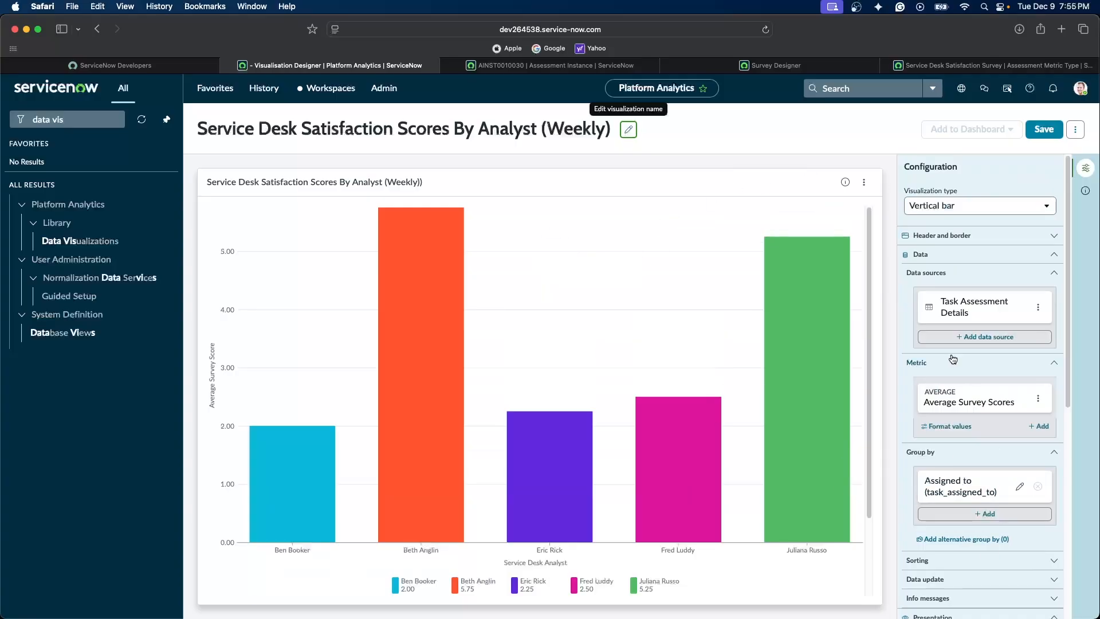
Step: Open the Service Desk Satisfaction Survey Watchlist (Weekly) visualization and bring up its Task Assessment Details data source for editing
left_click(80, 244)
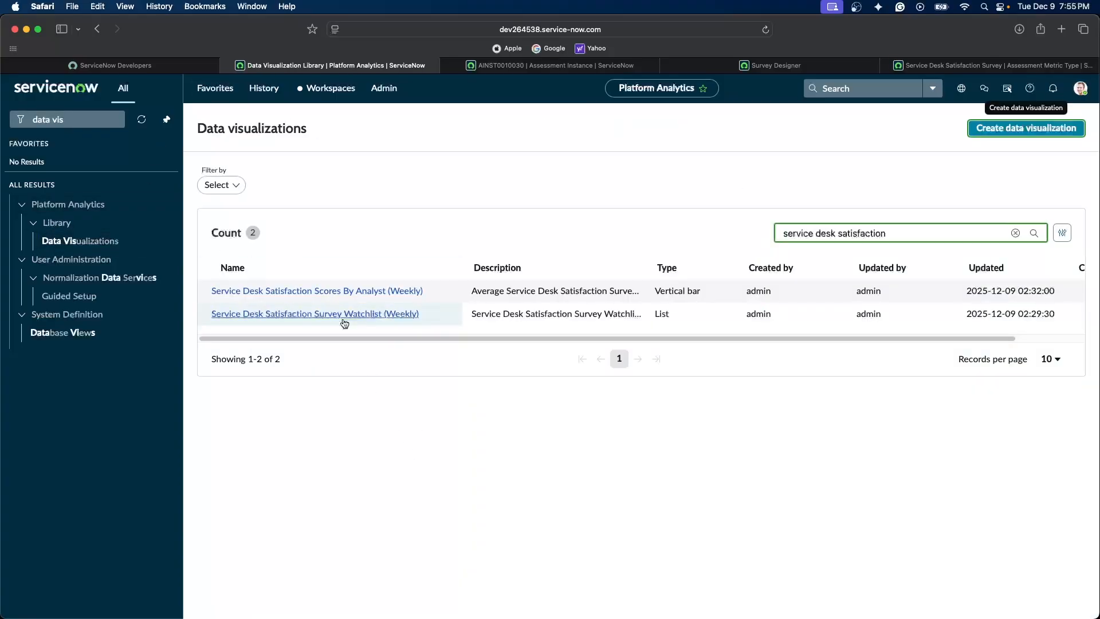
left_click(344, 314)
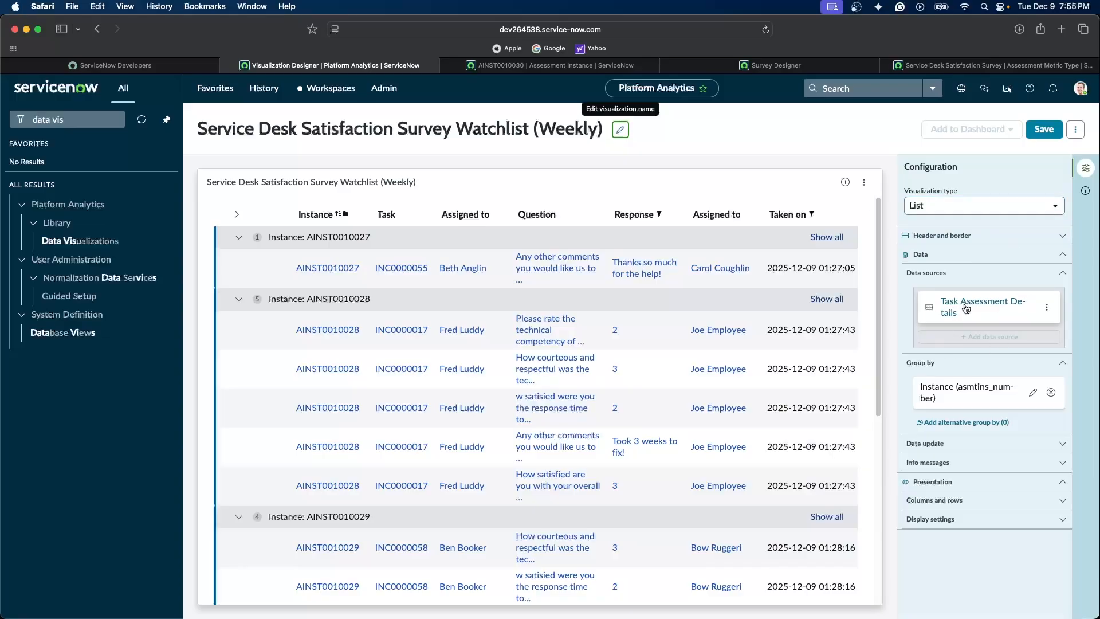
left_click(1046, 307)
left_click(1031, 327)
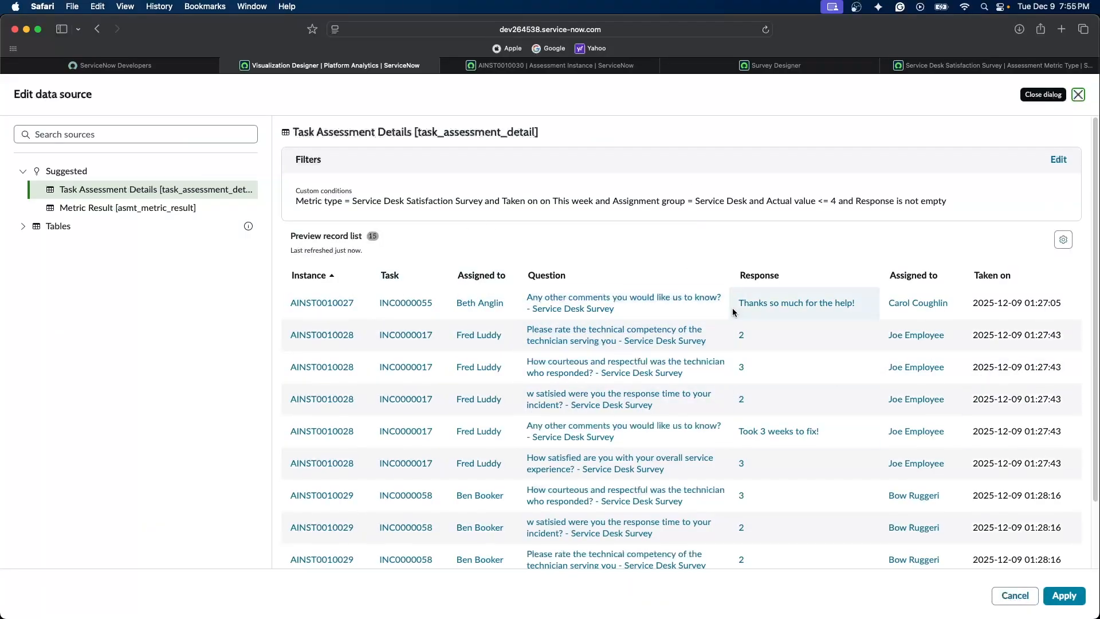
Step: Review the data source's filter conditions alongside the preview record list, and apply the data source without changes
left_click(1058, 160)
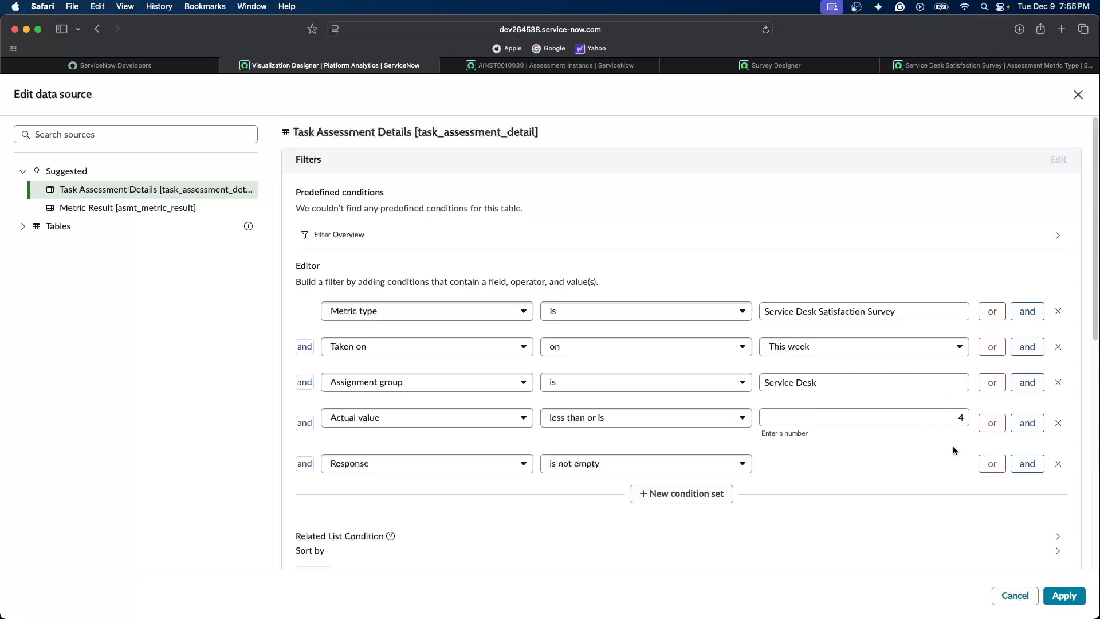
scroll(836, 451, "down", 5)
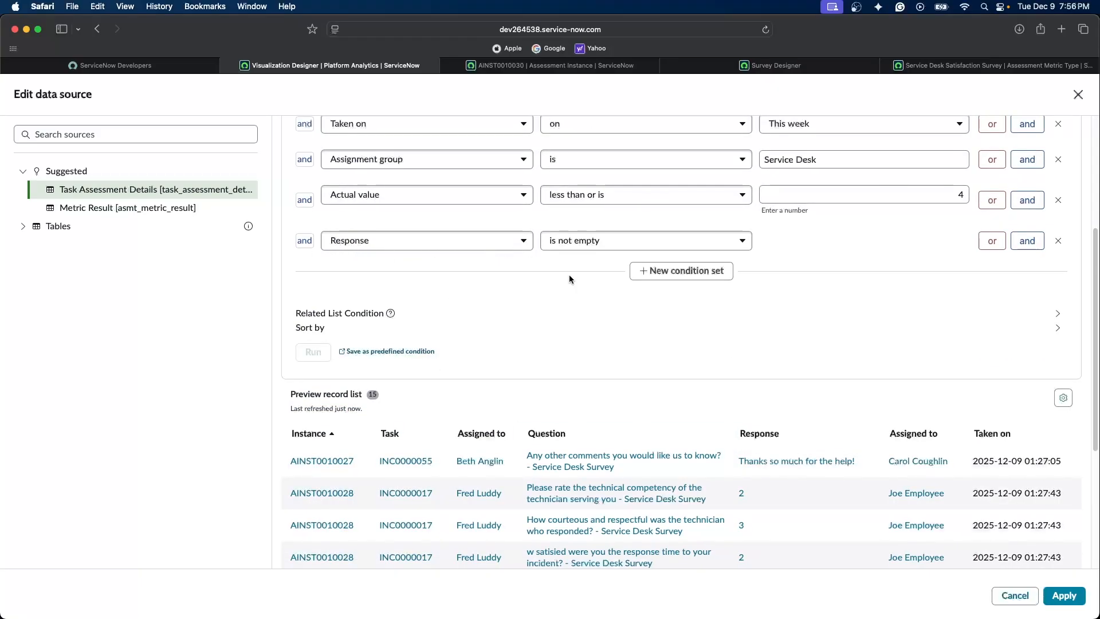
scroll(705, 356, "down", 2)
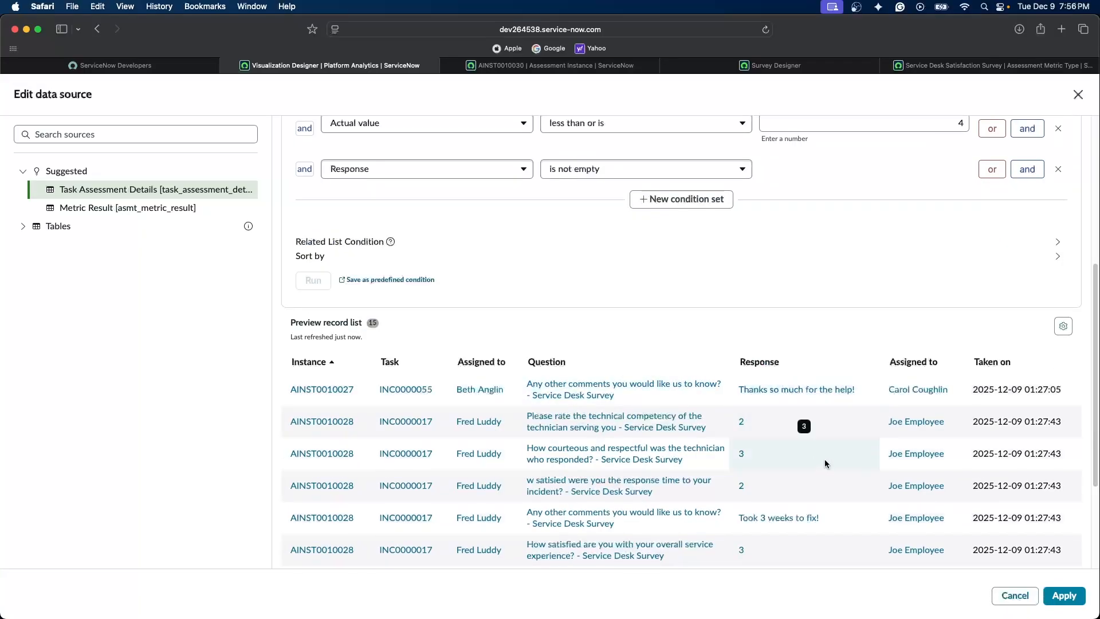
scroll(823, 458, "up", 4)
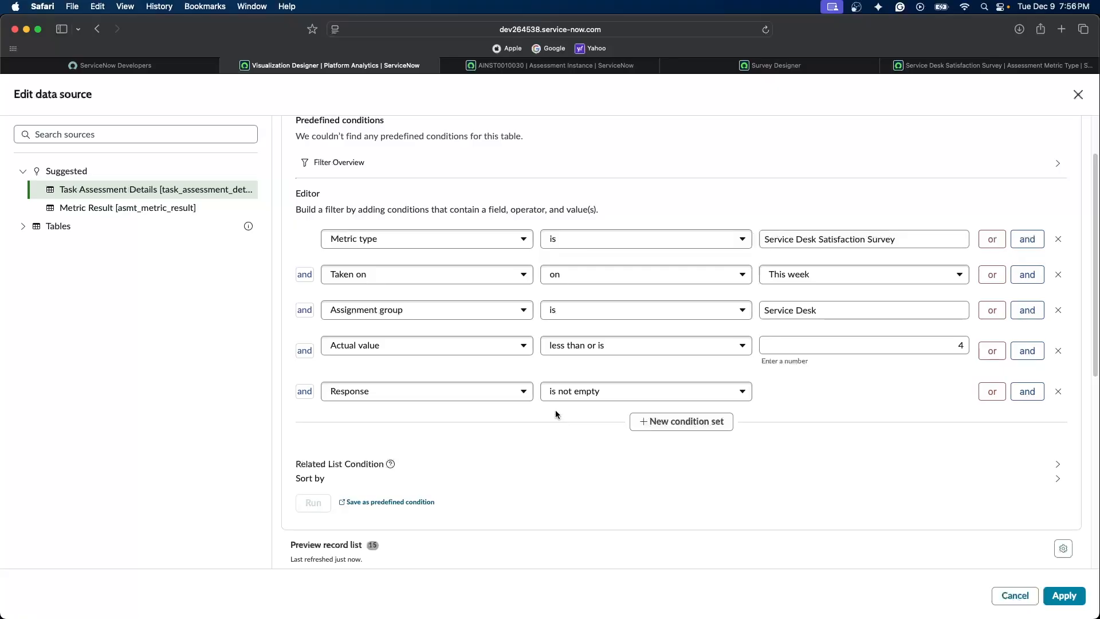
scroll(555, 413, "down", 7)
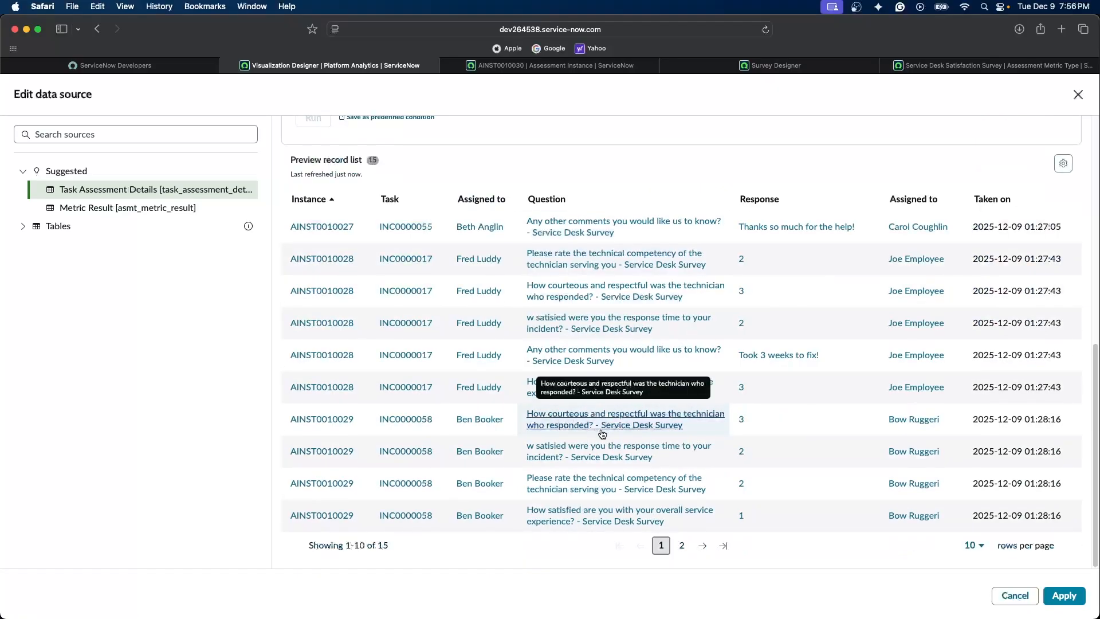
scroll(602, 434, "up", 7)
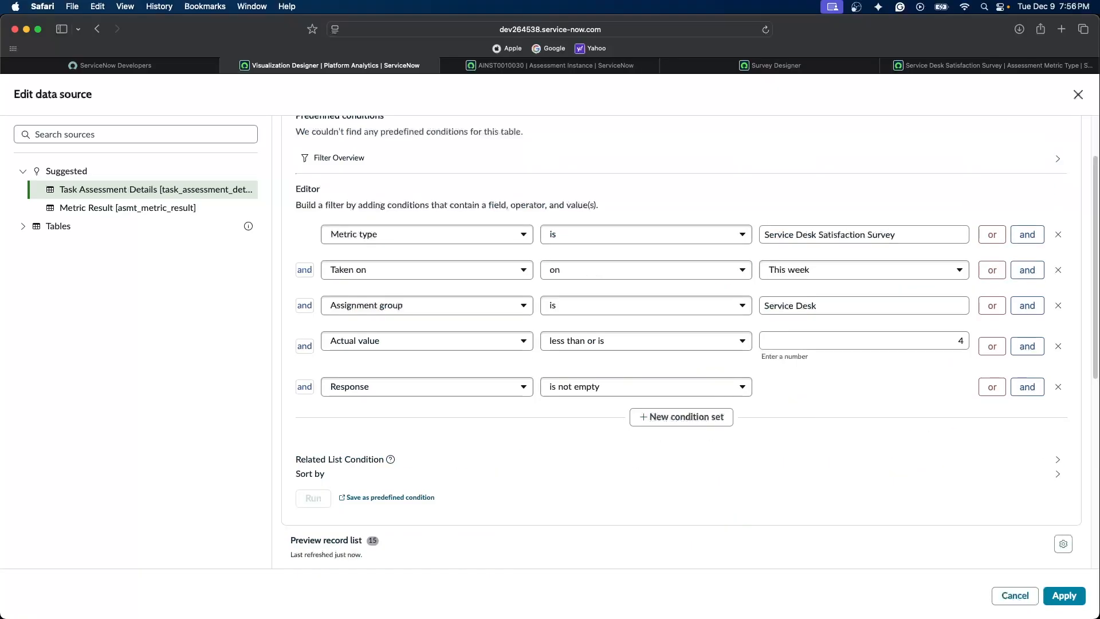
left_click(1063, 596)
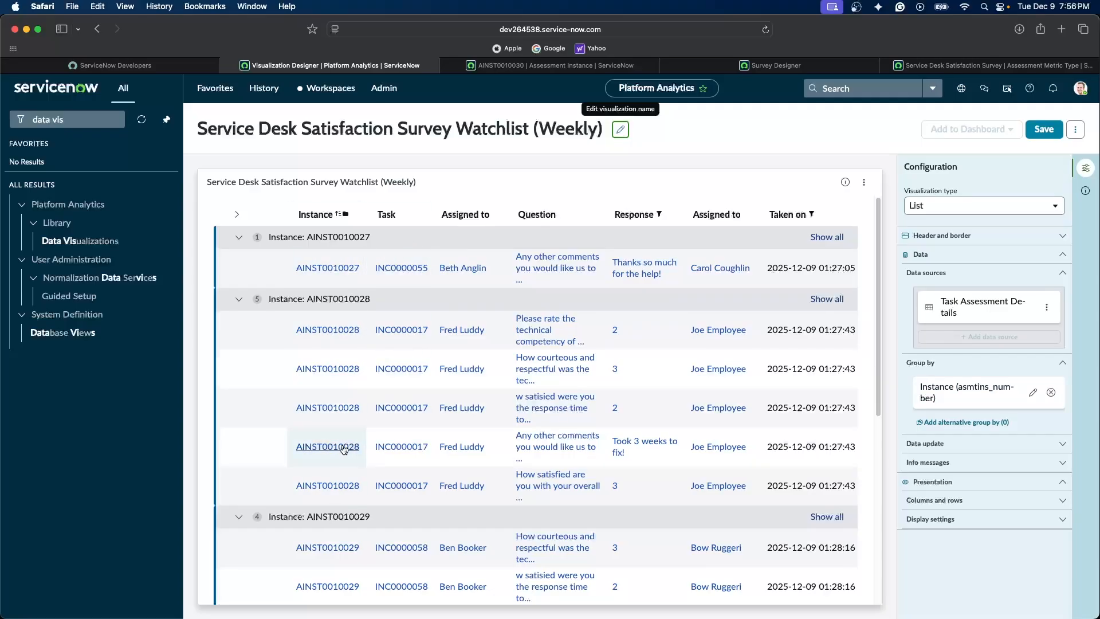
Step: Look through the watchlist's low-scoring responses and comments grouped by assessment instance
scroll(606, 295, "down", 6)
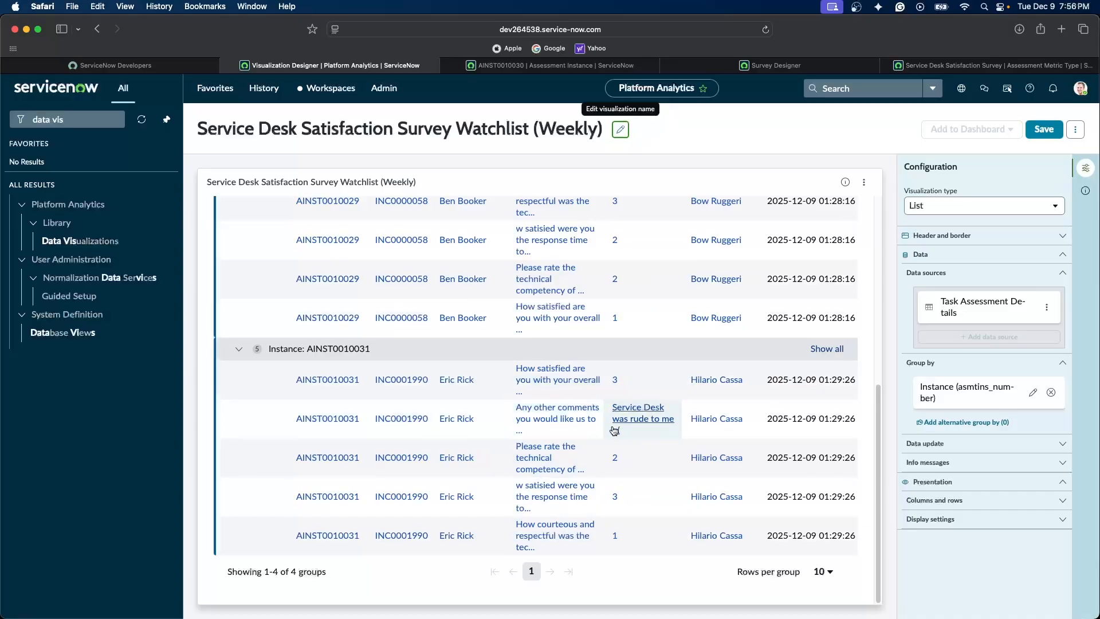
scroll(615, 540, "up", 10)
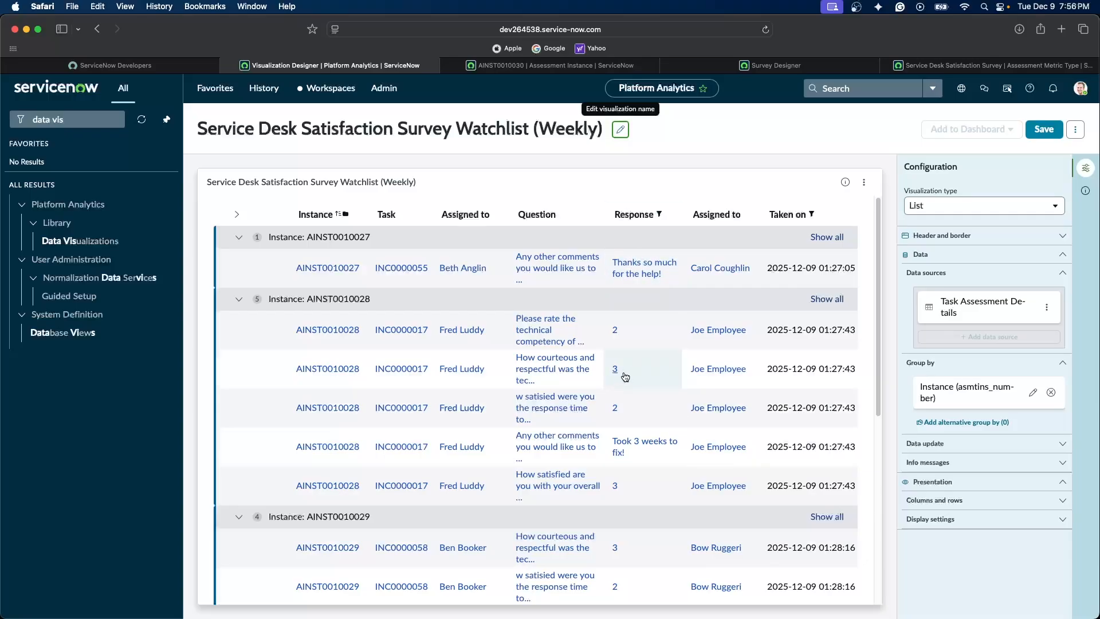
scroll(653, 370, "down", 6)
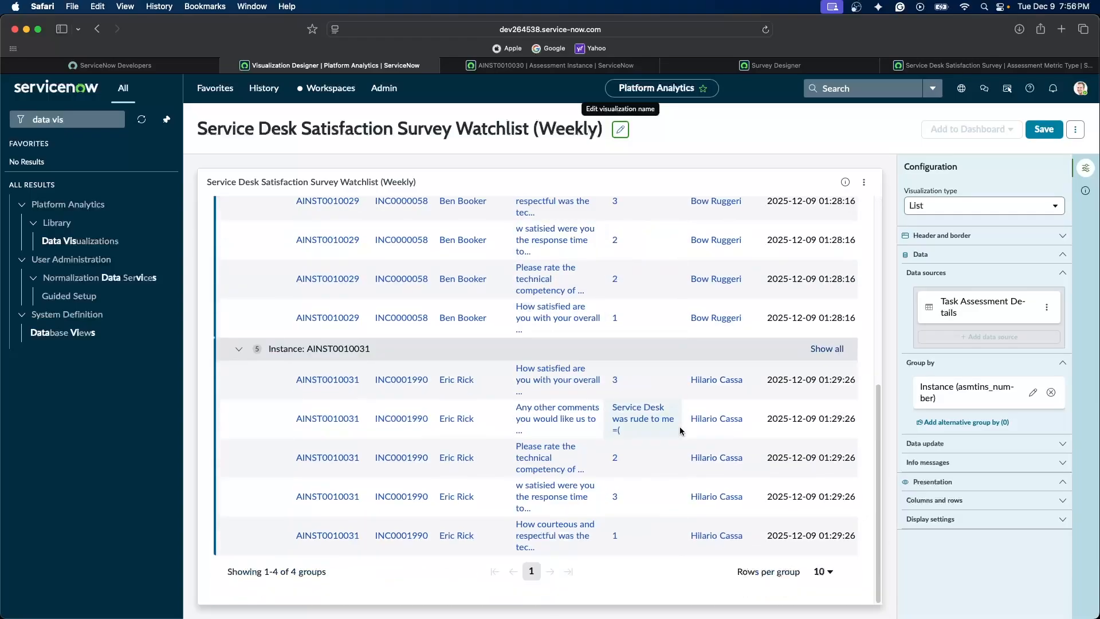
scroll(654, 426, "up", 10)
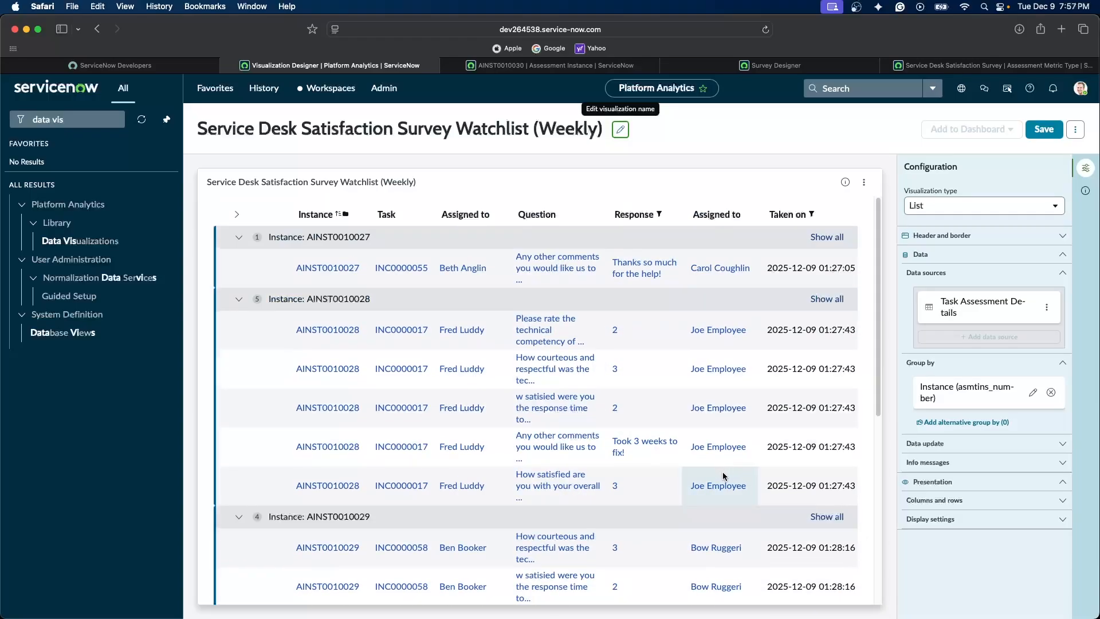
scroll(723, 472, "down", 6)
scroll(653, 492, "up", 6)
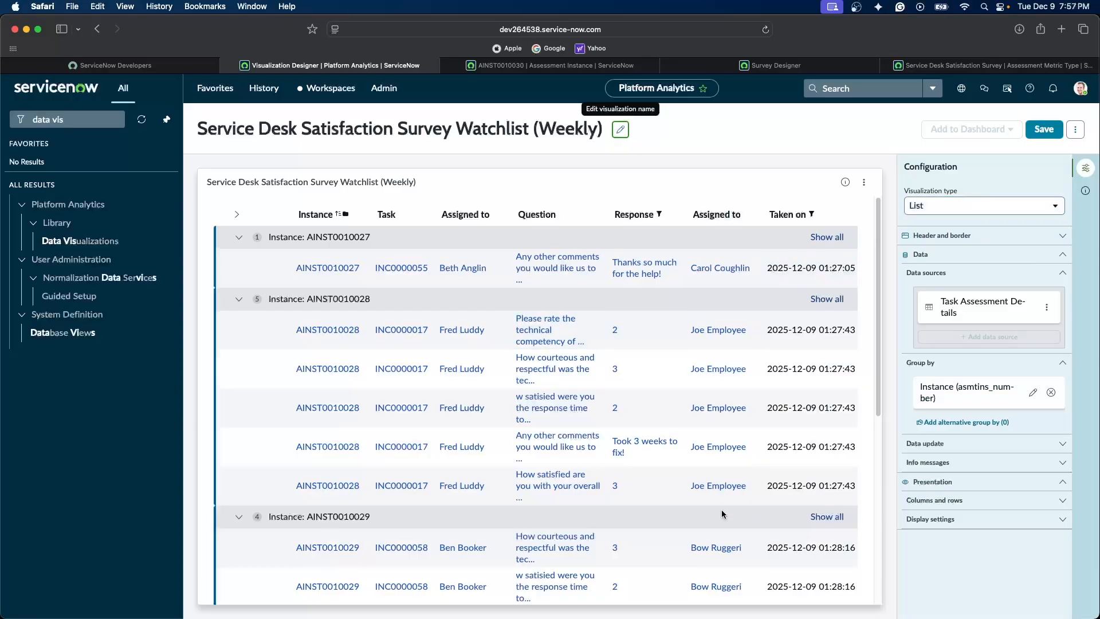
Step: Go to the schedule for the watchlist visualization and open its existing scheduled export record
left_click(1076, 129)
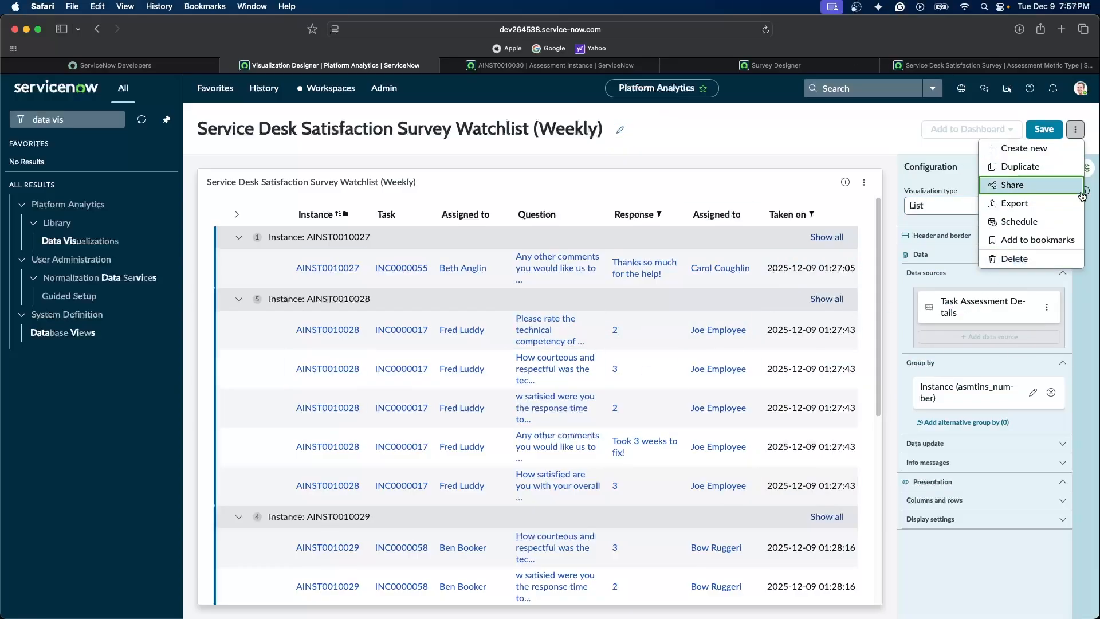
left_click(1022, 227)
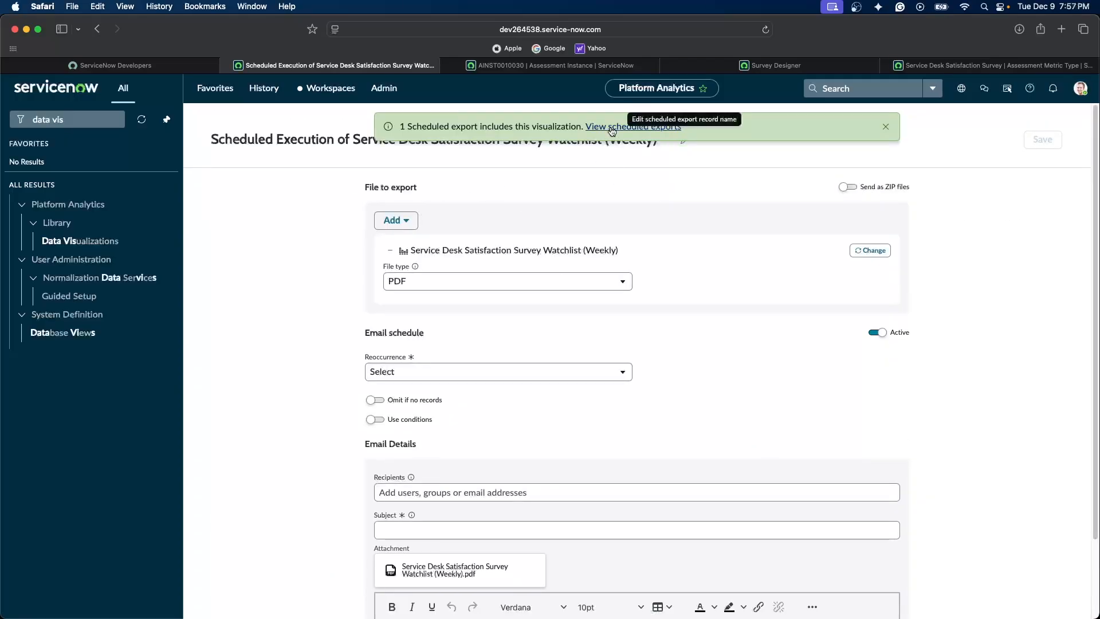
left_click(627, 126)
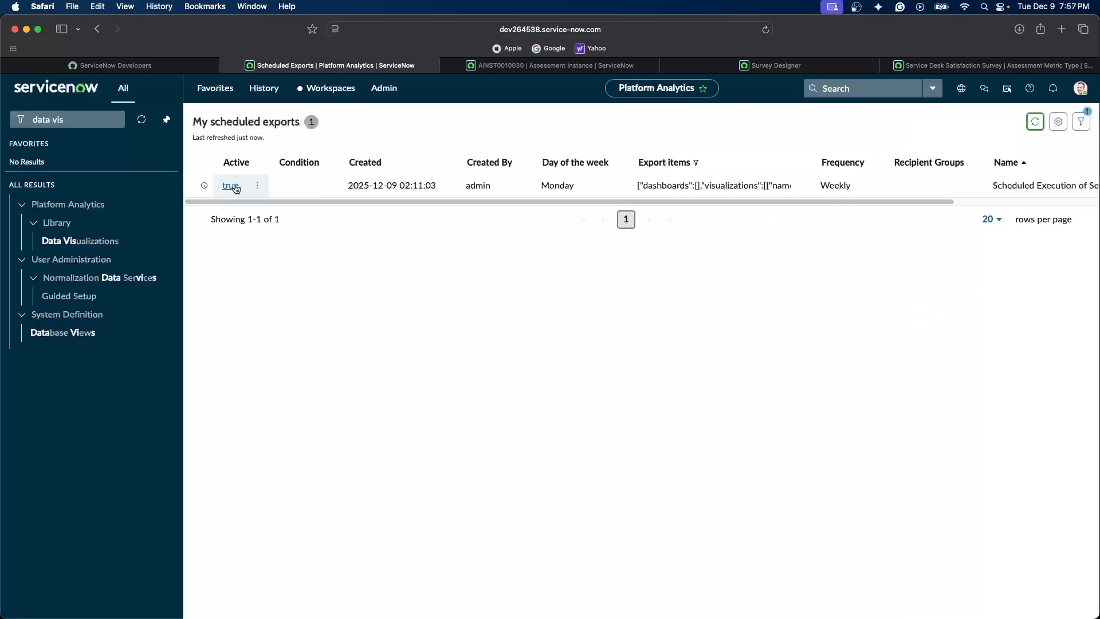
left_click(234, 184)
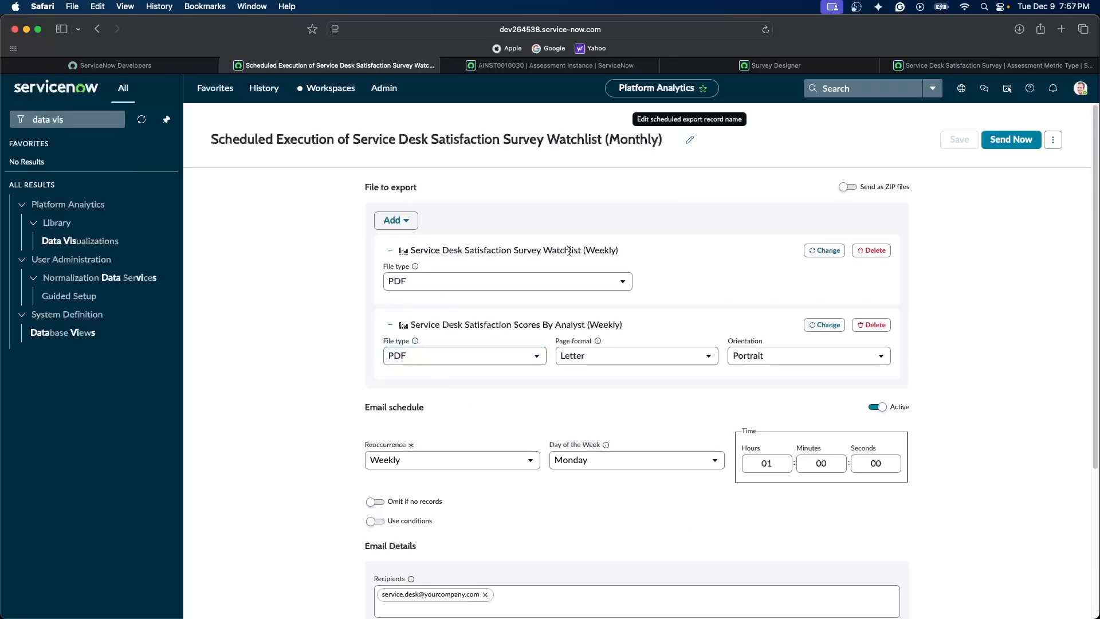
Step: Review the export files and the email schedule, switching Omit if no records on and back off
left_click_drag(482, 325, 519, 325)
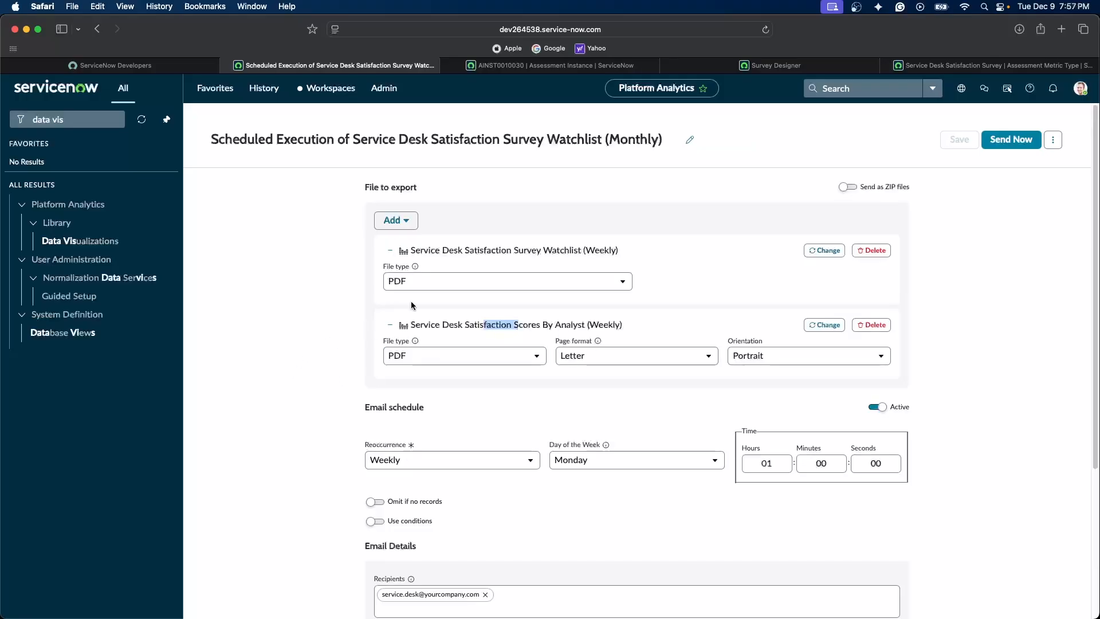
scroll(387, 380, "down", 3)
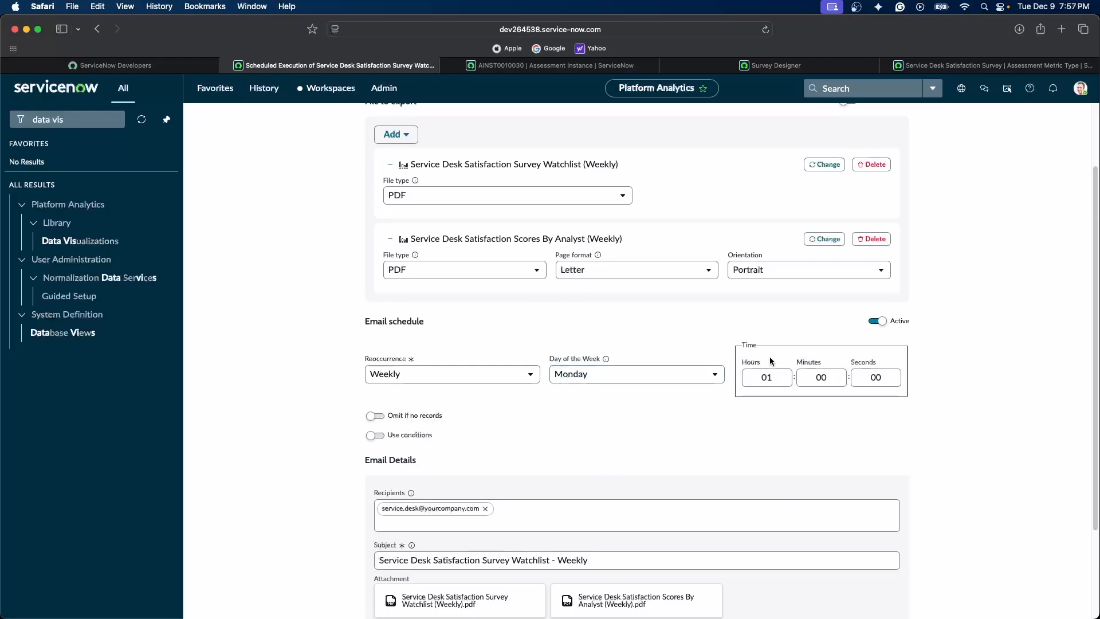
scroll(668, 464, "down", 3)
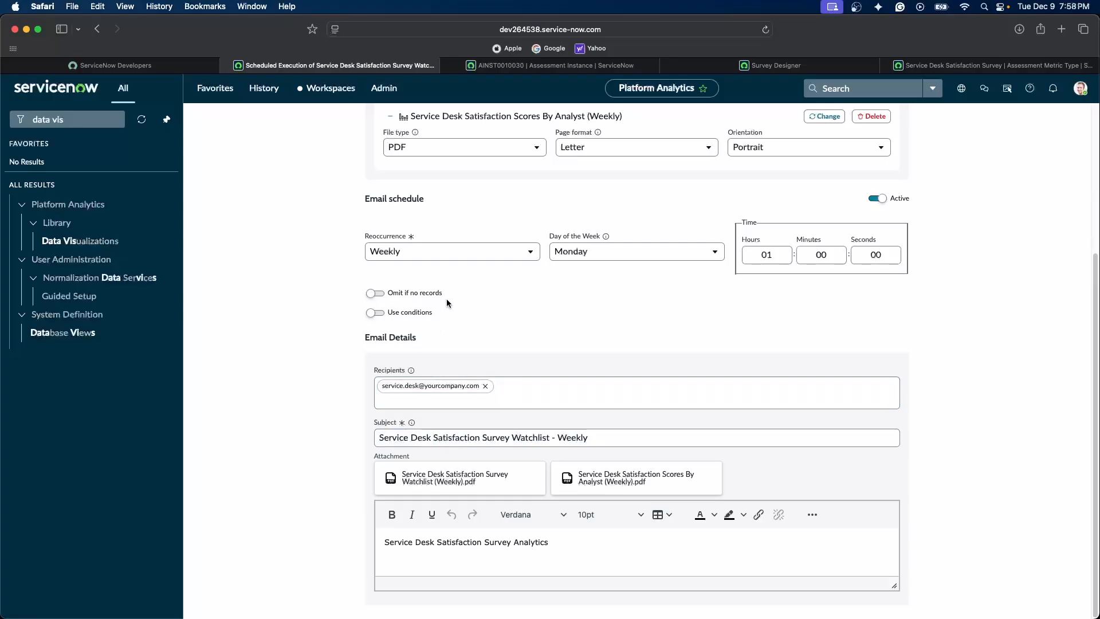
left_click(373, 295)
left_click(370, 503)
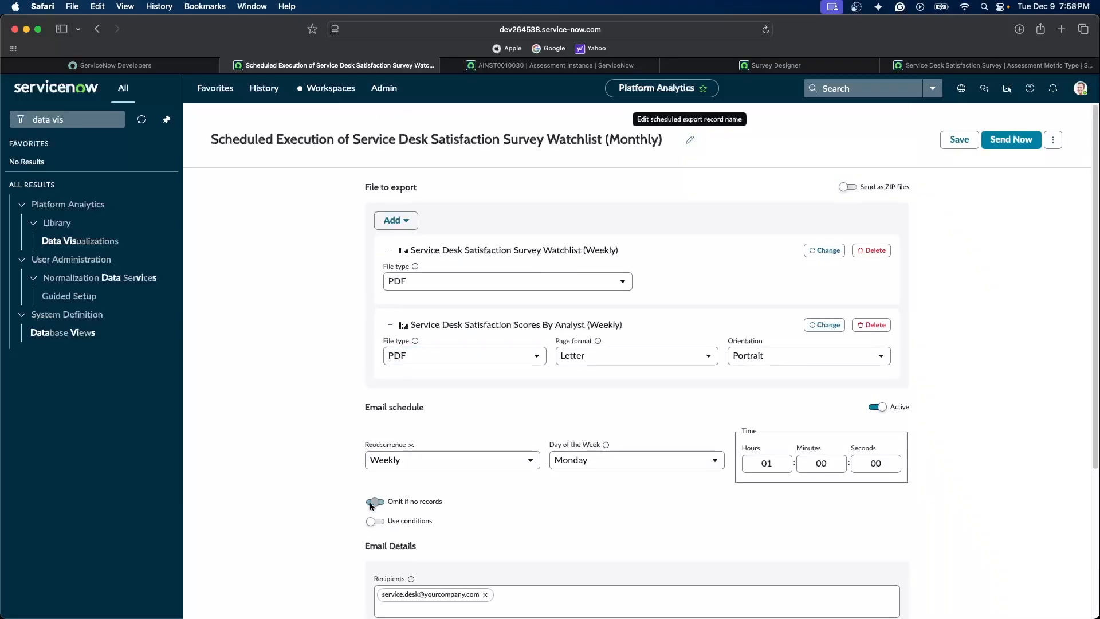
Step: Check the email recipients, subject, attachments and body of the scheduled export, and send it immediately
scroll(308, 457, "down", 5)
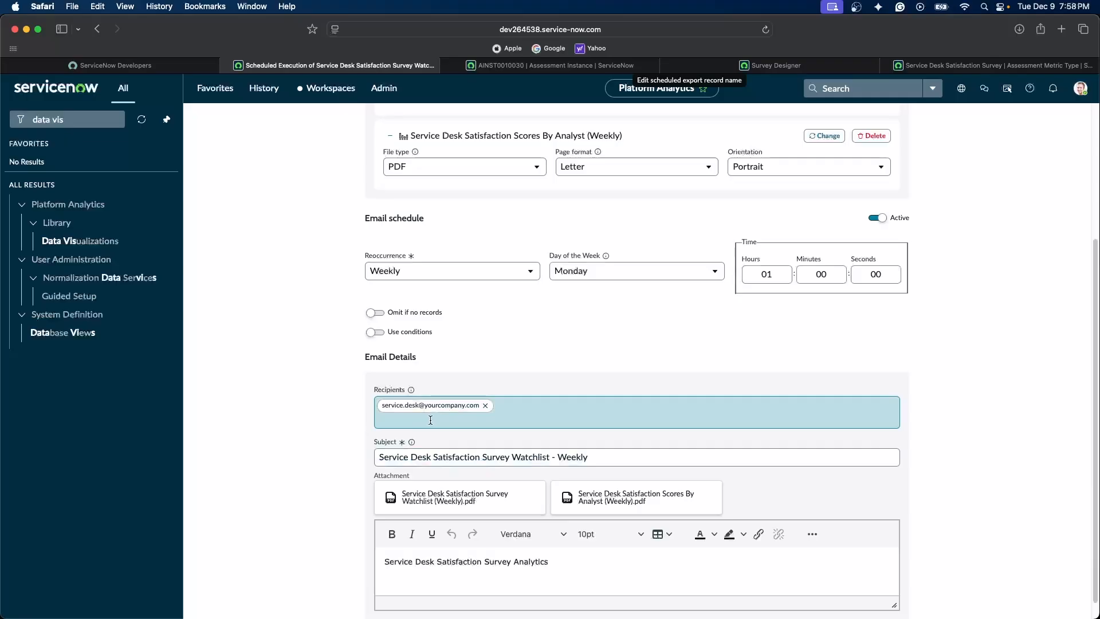
scroll(793, 596, "down", 1)
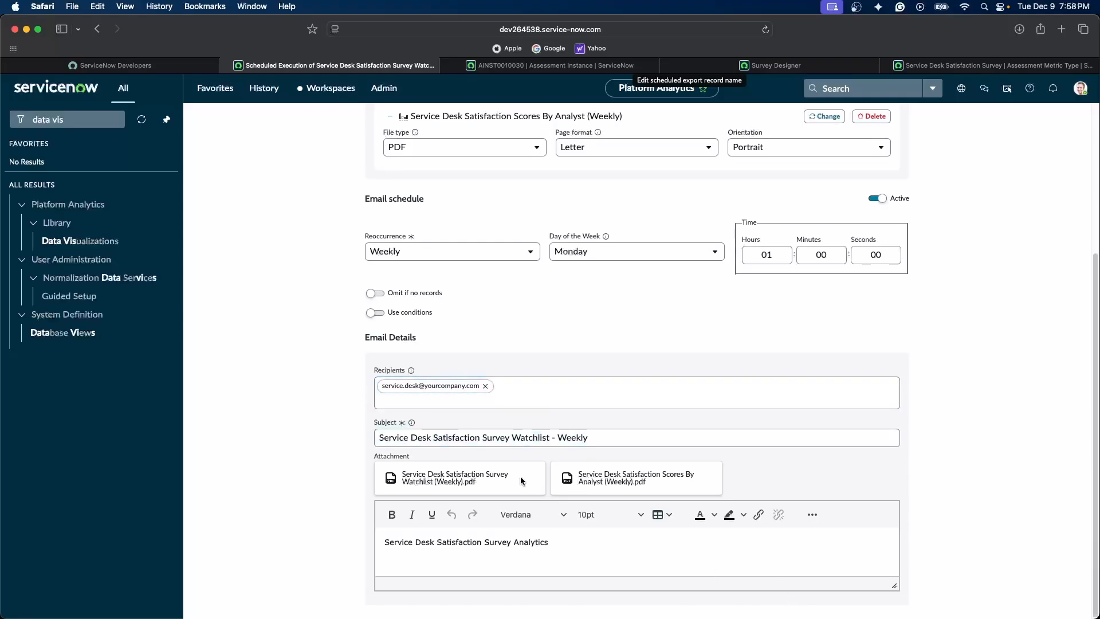
left_click(486, 543)
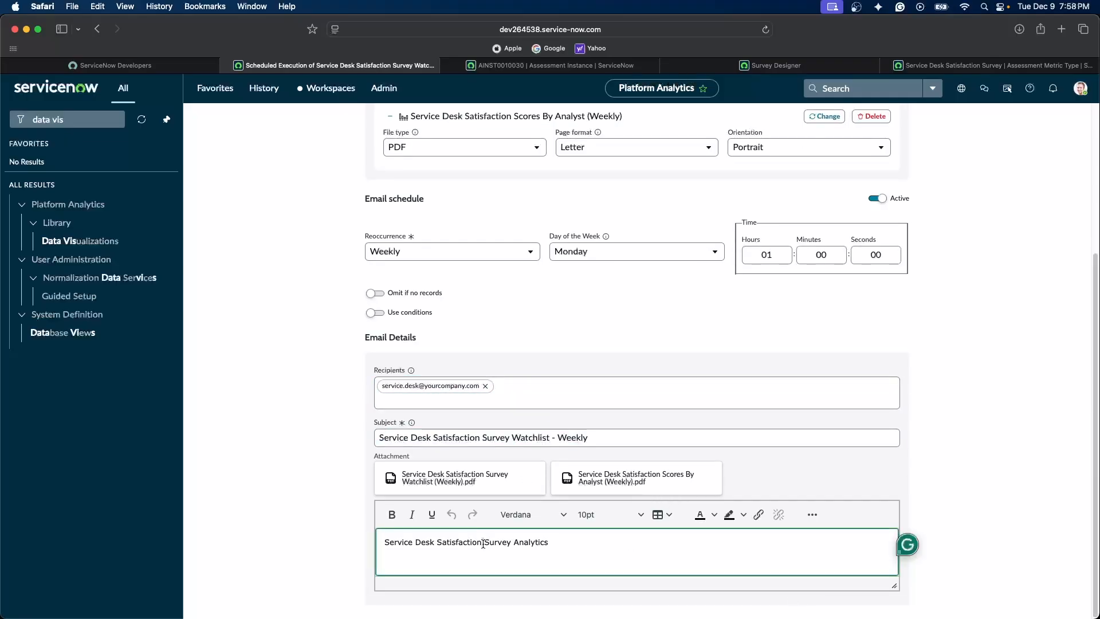
scroll(519, 547, "up", 5)
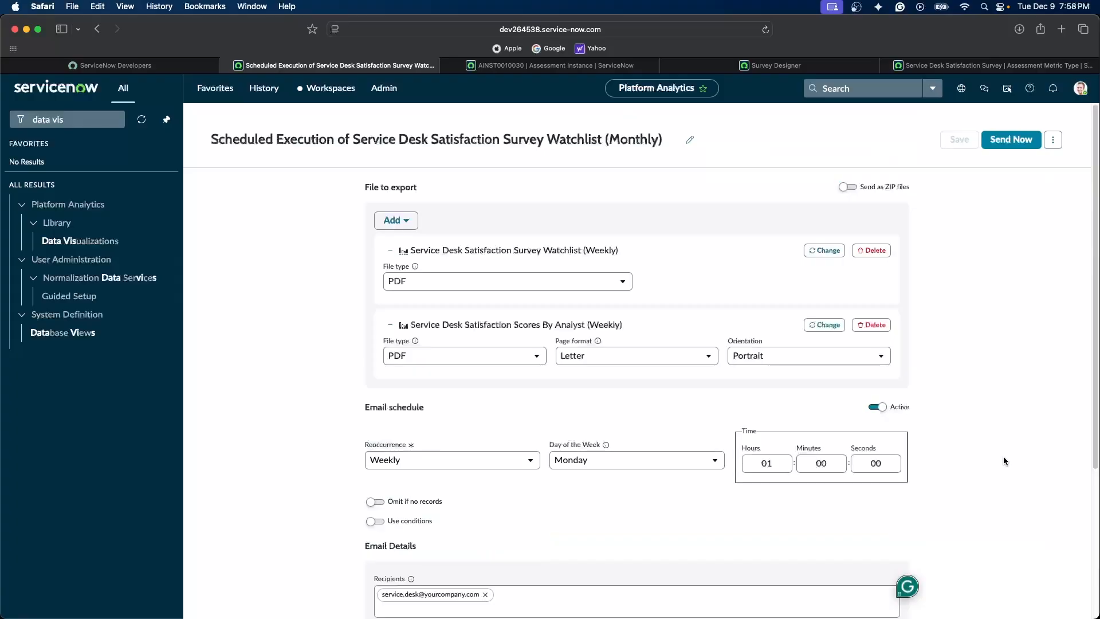
left_click(1025, 140)
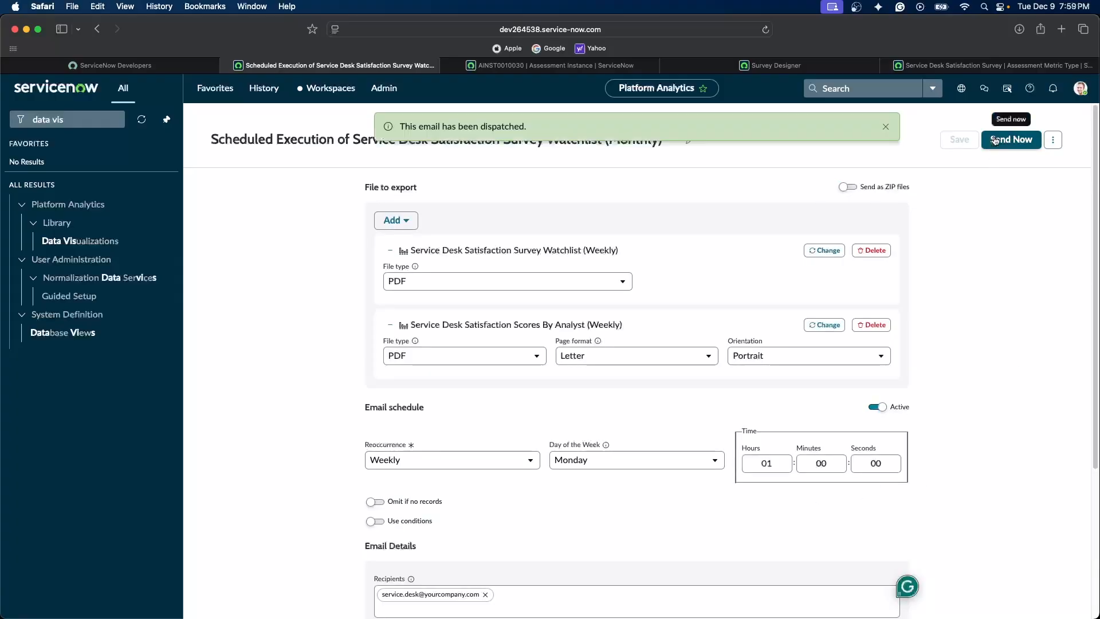
Step: Find the Outbox through the navigator filter "outbox" and open the newest Service Desk Satisfaction Survey Watchlist - Weekly email
left_click(82, 118)
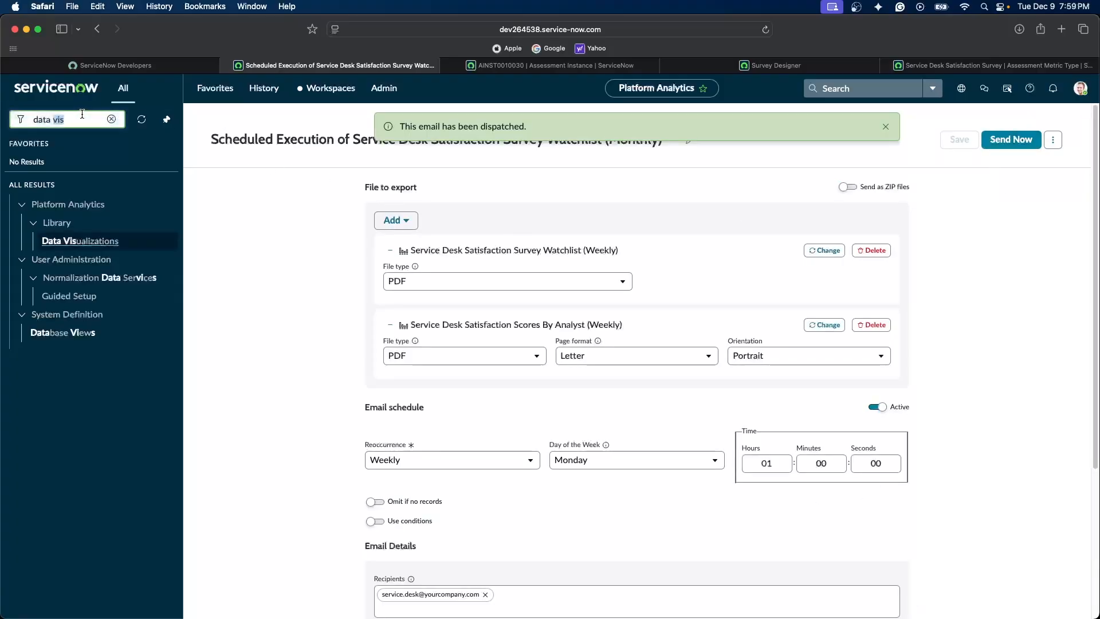
double_click(82, 117)
triple_click(82, 118)
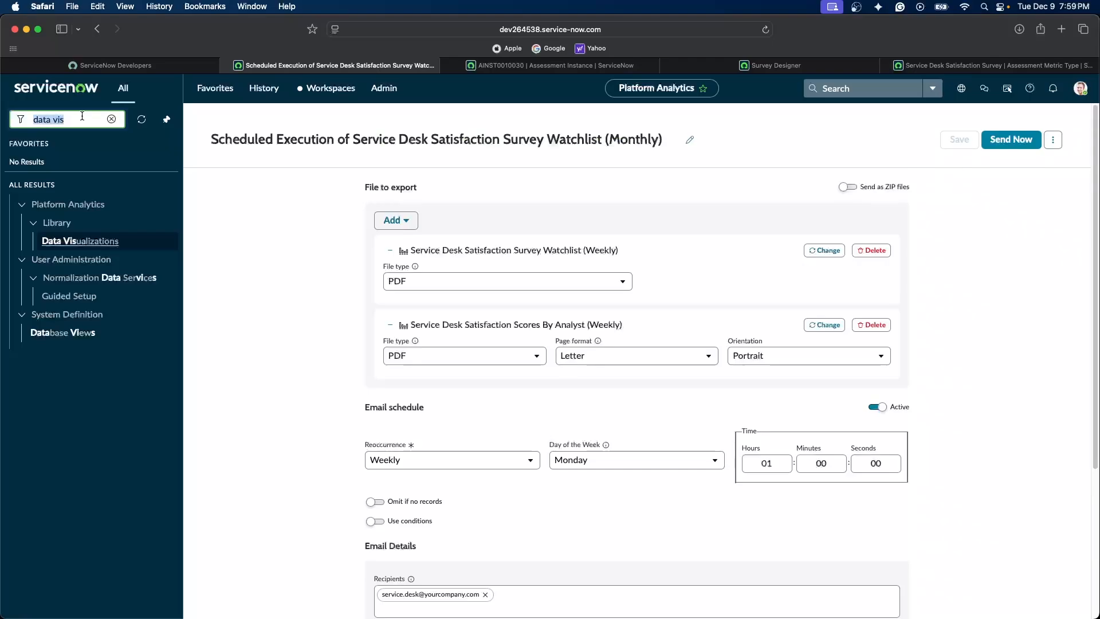
type("outbox")
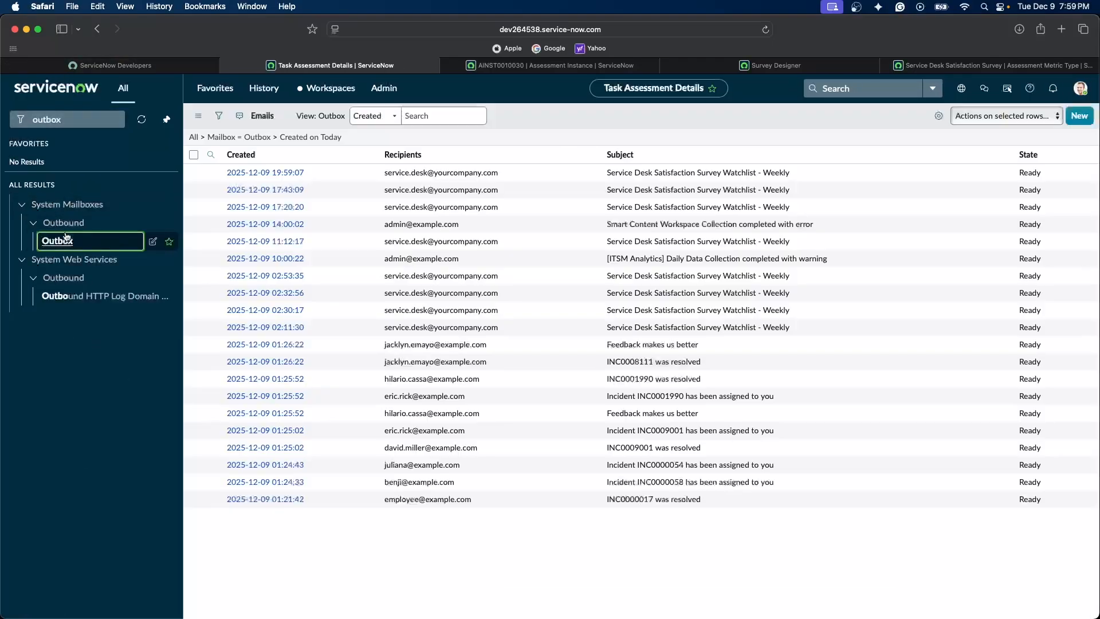
left_click(248, 173)
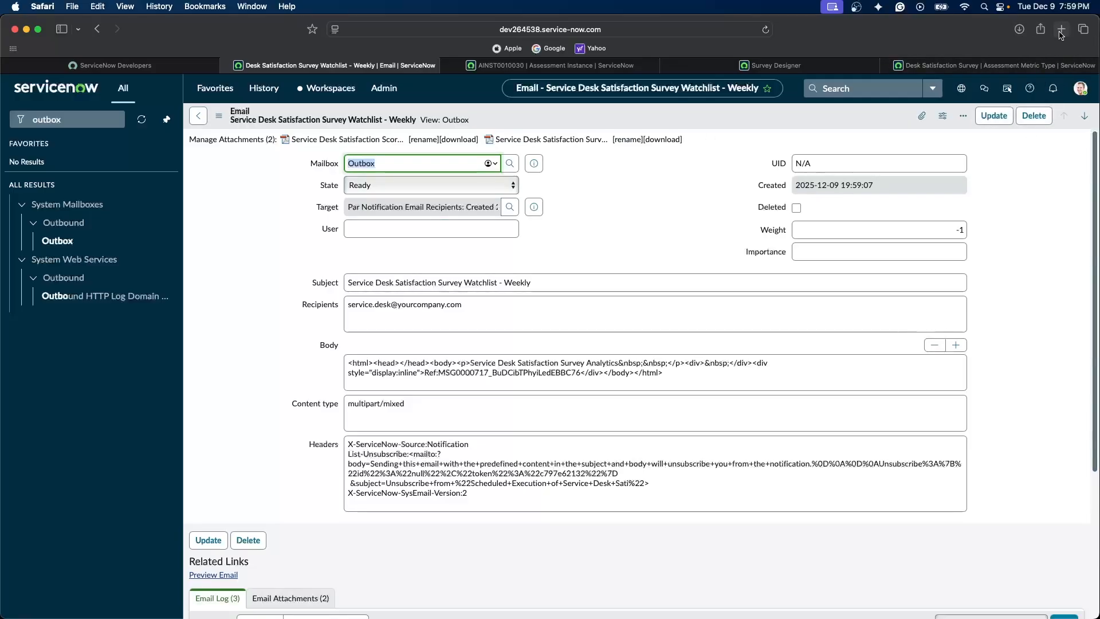
Step: Open the downloaded Service Desk Satisfaction Survey Watchlist (Weekly)-4.pdf in Preview and read through its pages
left_click(1019, 29)
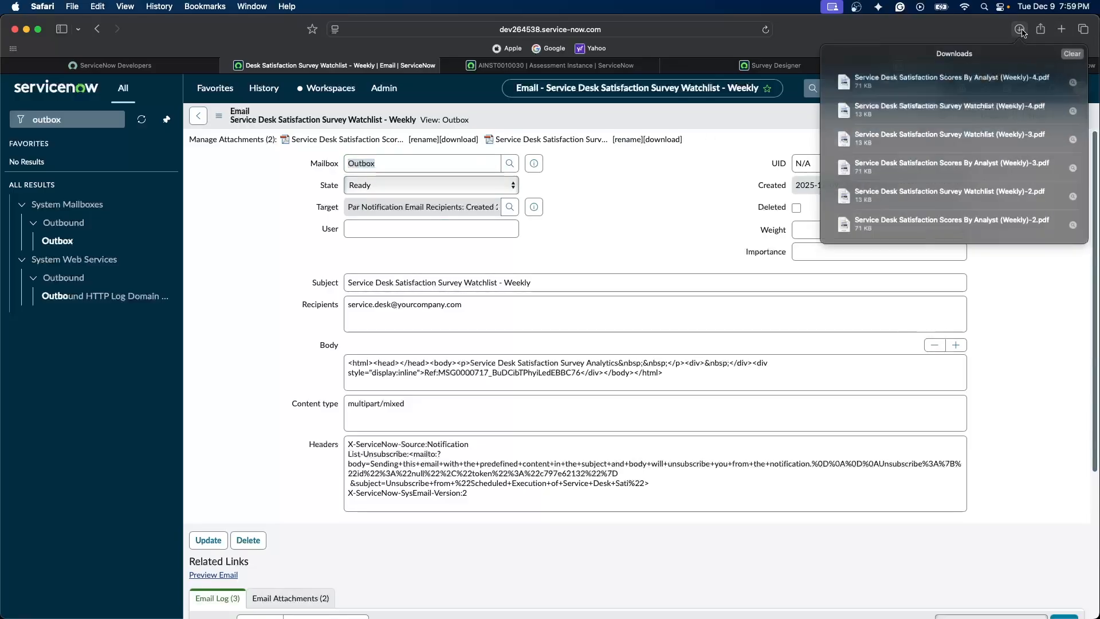
double_click(938, 114)
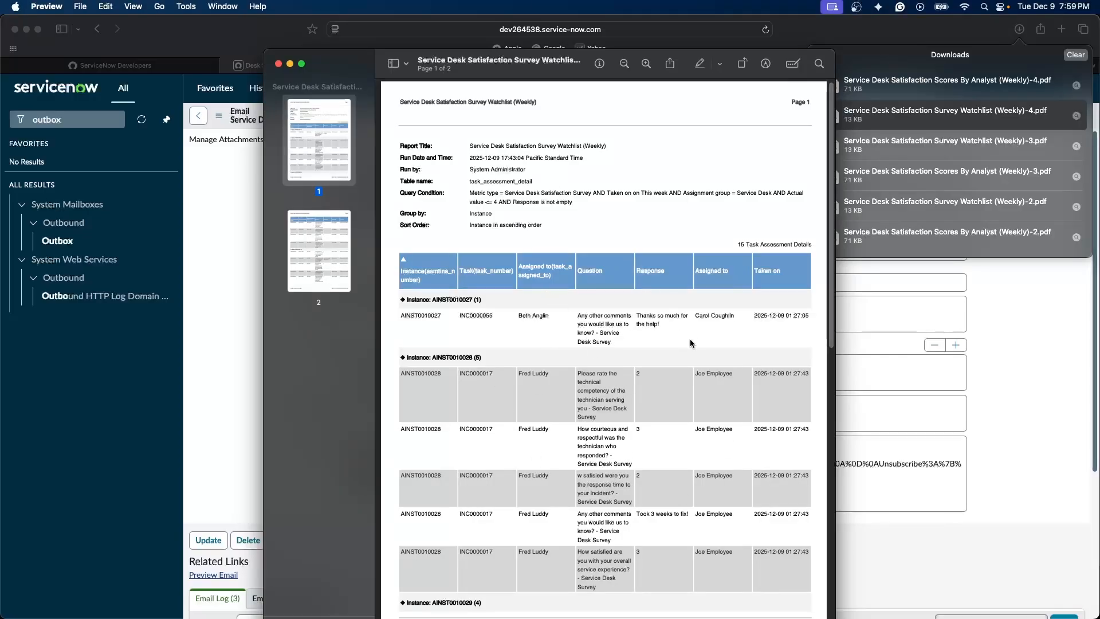
scroll(621, 373, "down", 15)
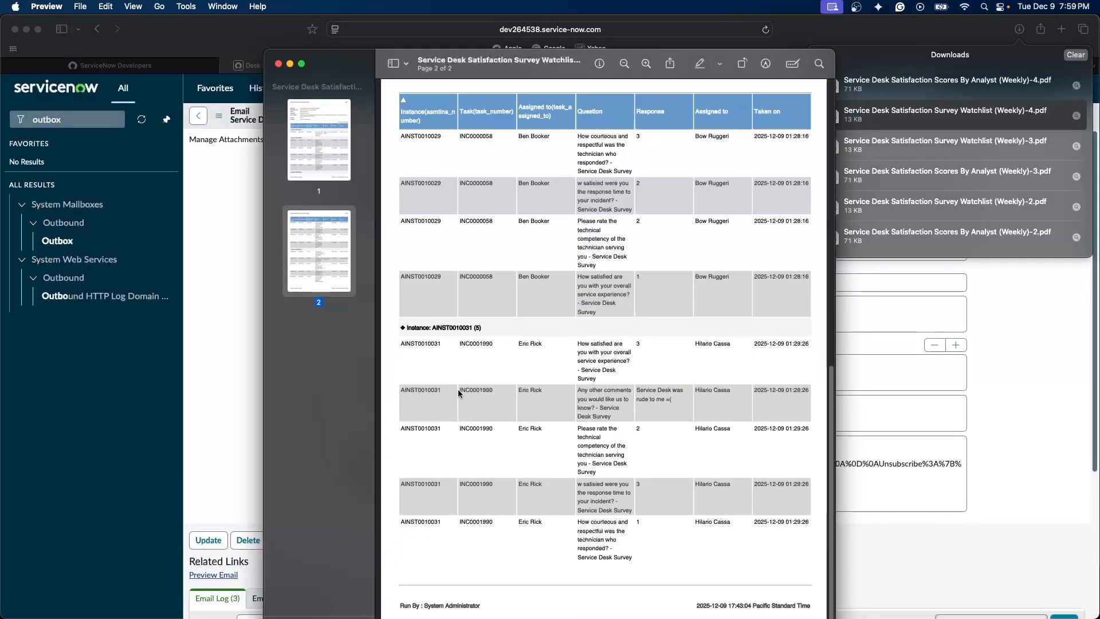
Step: Examine the survey responses on page 2 of the watchlist PDF and select the instance number in the row with the written comment
scroll(510, 381, "up", 3)
scroll(517, 385, "down", 3)
left_click_drag(492, 390, 400, 390)
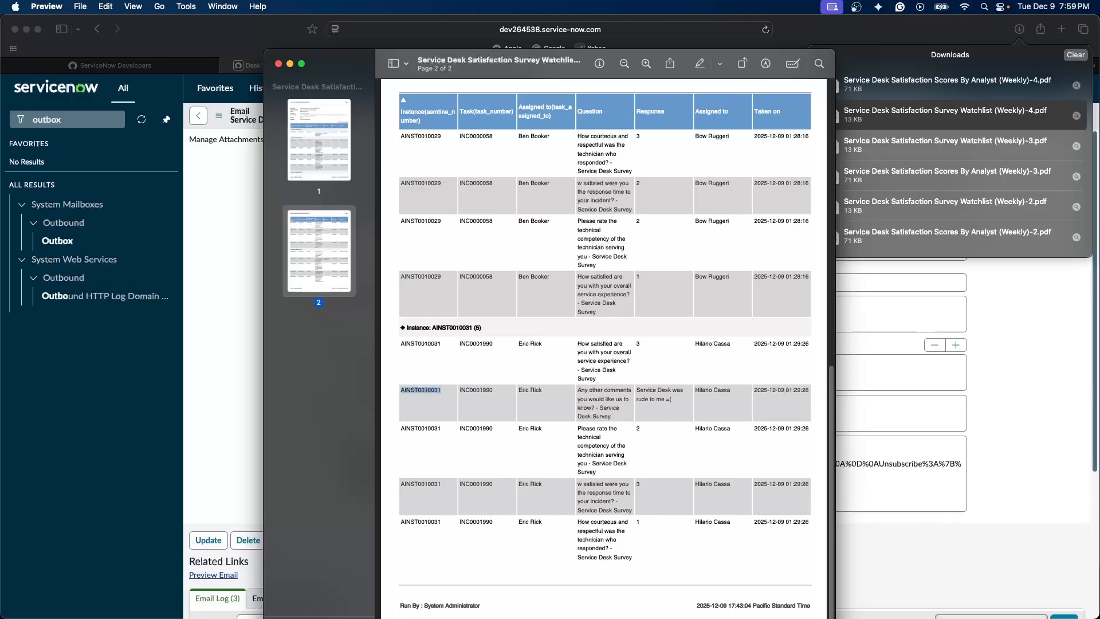
Step: Open the downloaded Service Desk Satisfaction Scores By Analyst (Weekly)-4.pdf, examine its bar chart, and return to the email record in Safari
double_click(942, 87)
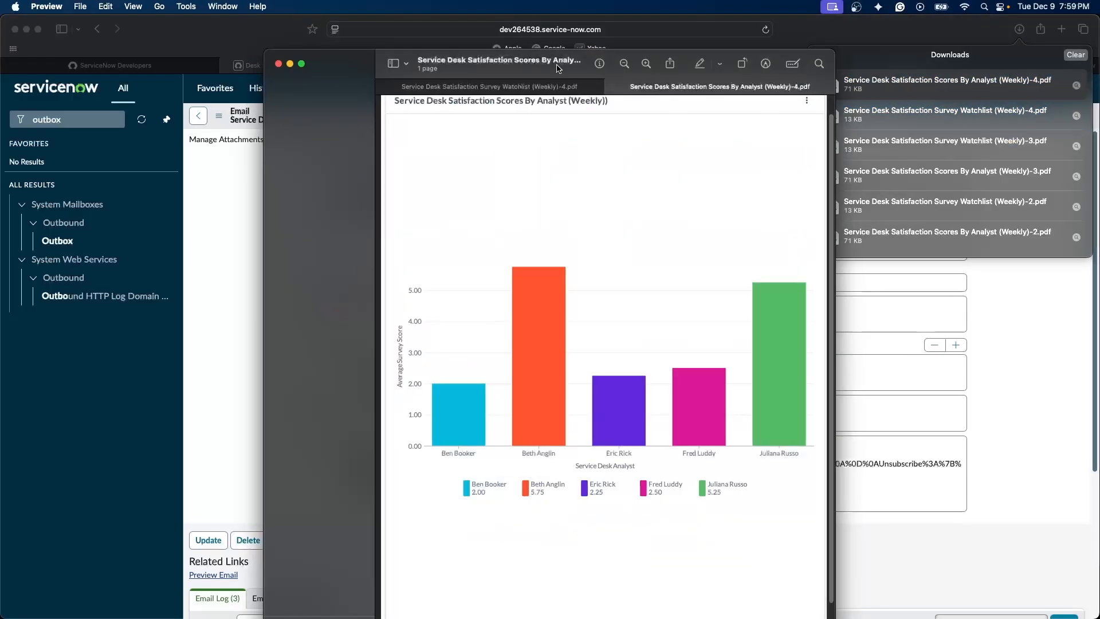
scroll(509, 495, "down", 2)
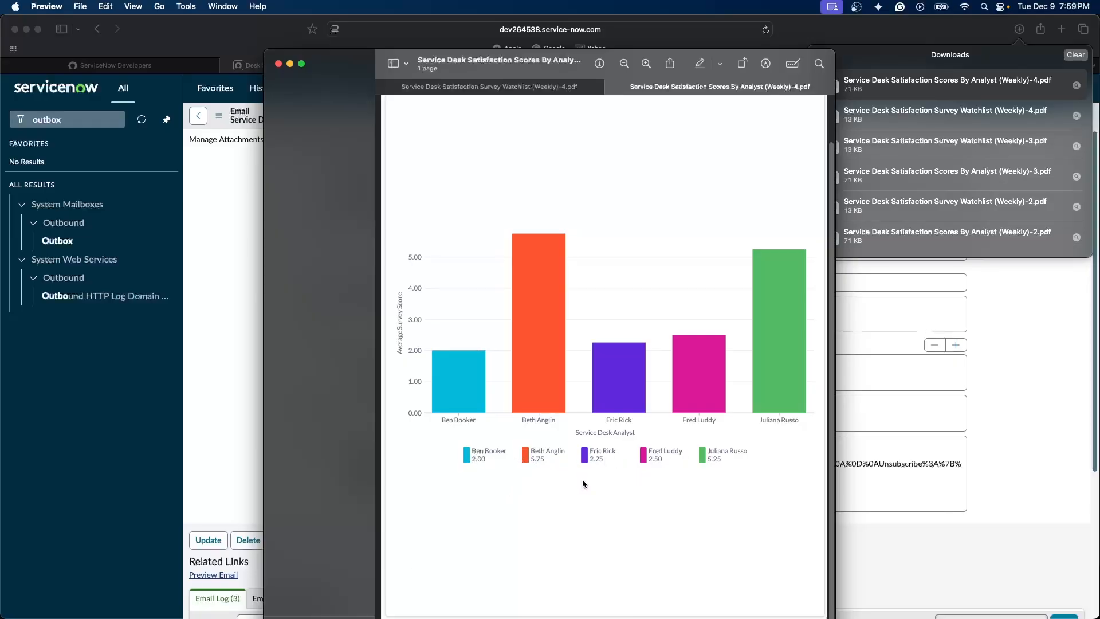
left_click(231, 323)
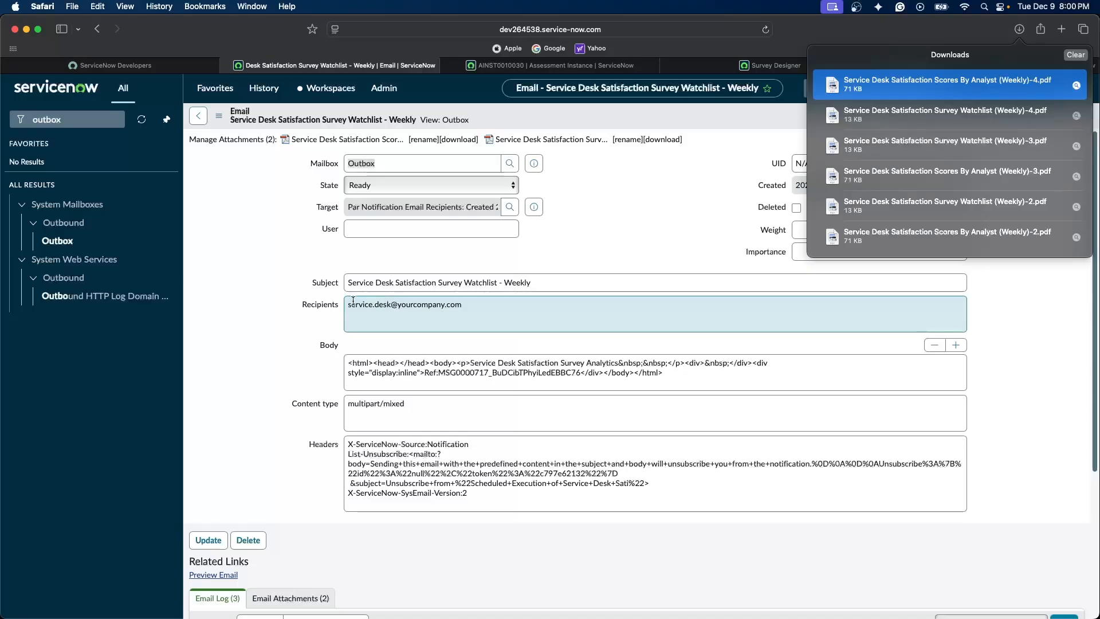
left_click(333, 207)
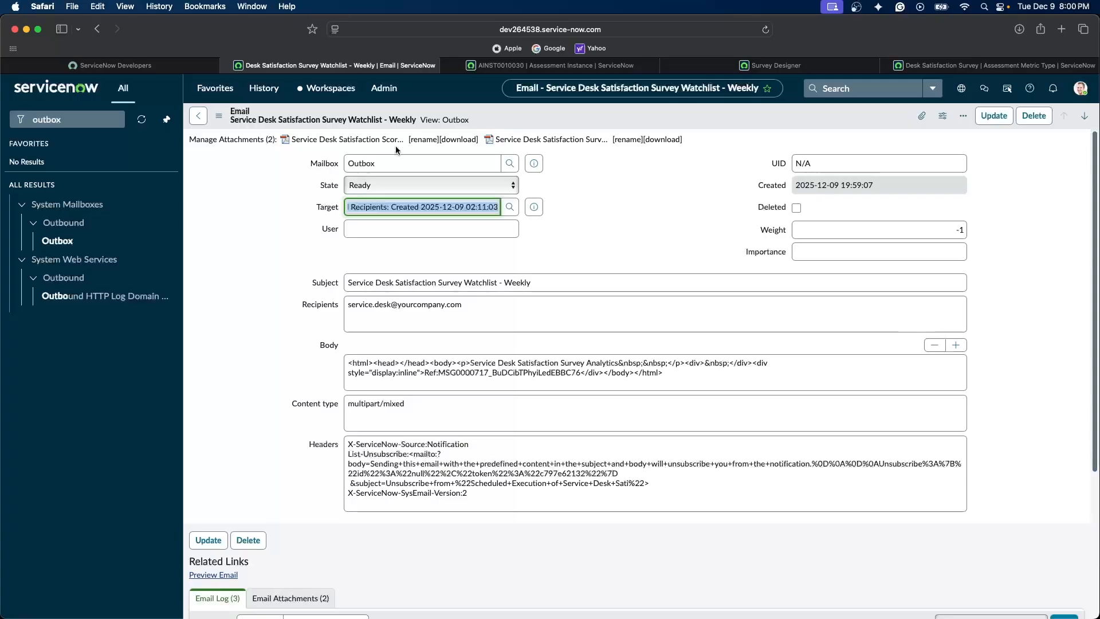
left_click(246, 346)
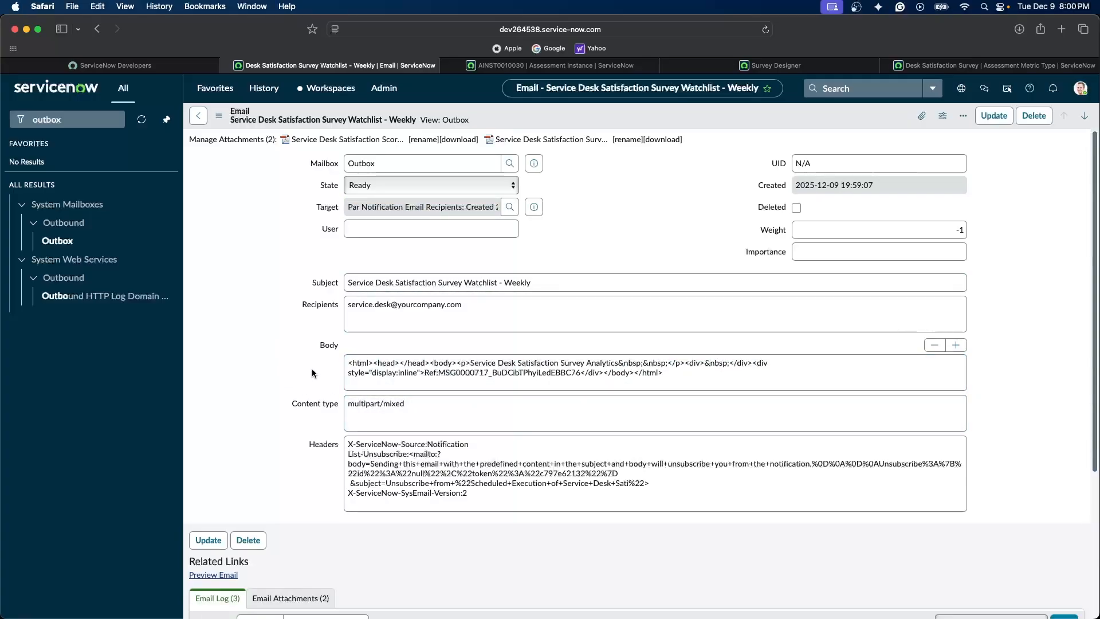
left_click(329, 351)
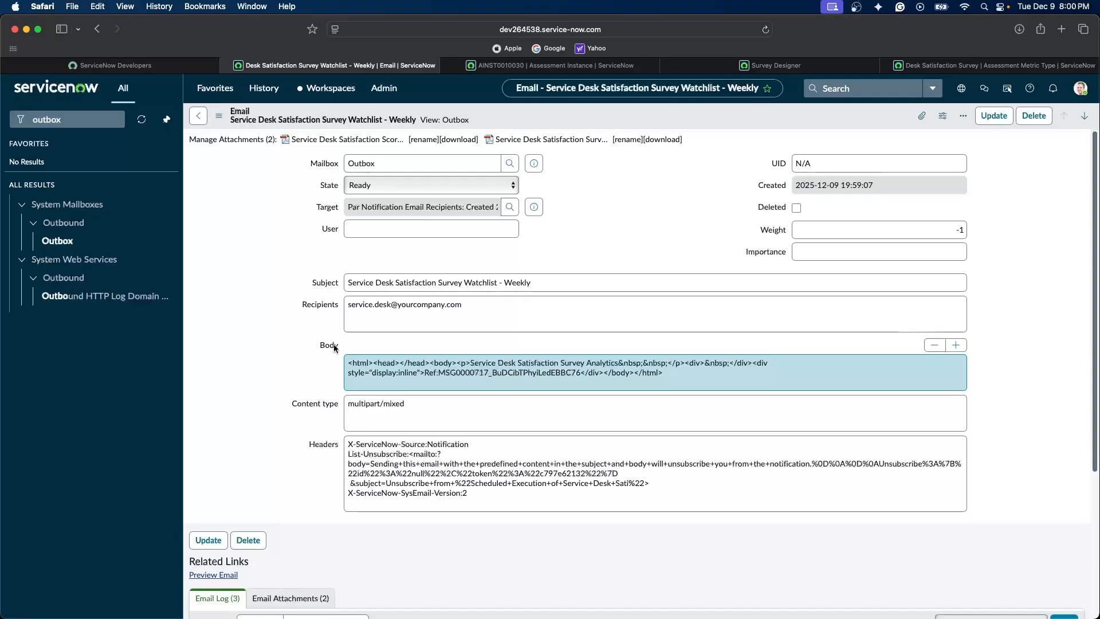
left_click_drag(341, 346, 356, 330)
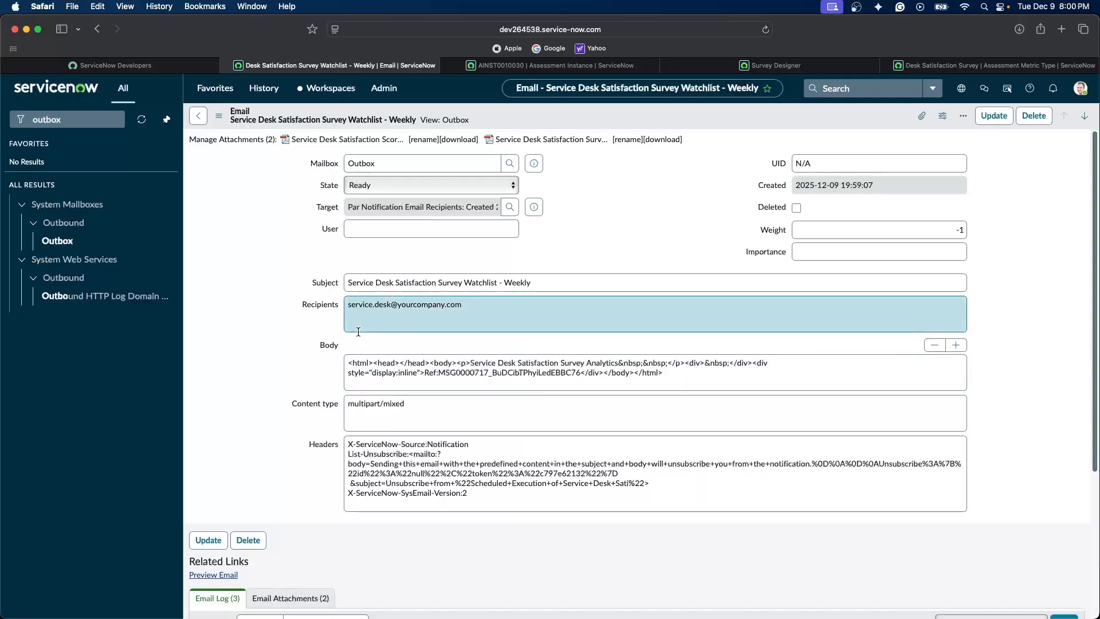